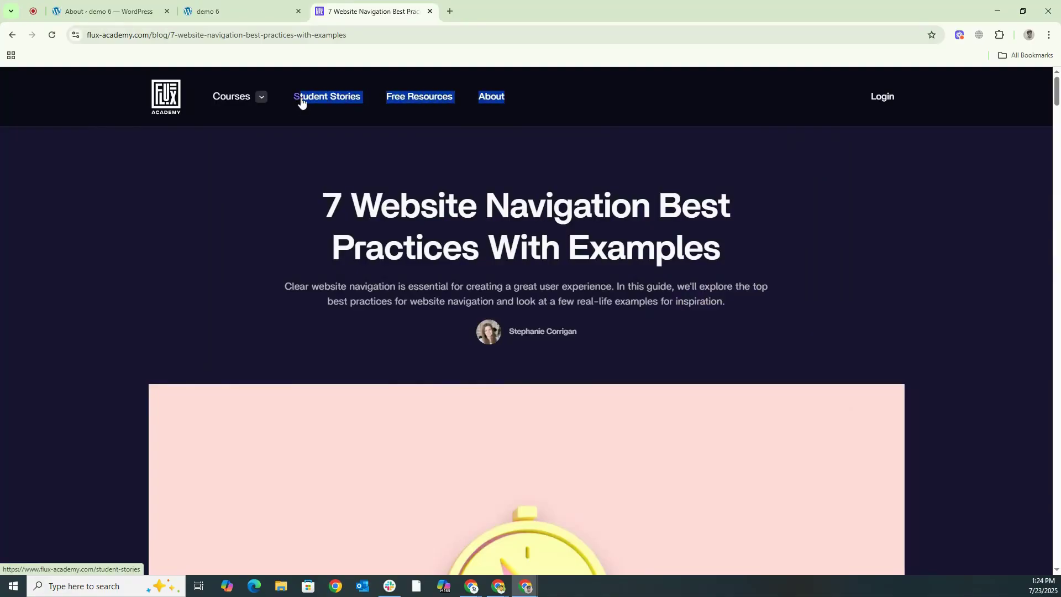
Step: Open the menu management page in the WordPress admin of the demo 6 site
{"action": "left_click", "coordinate": [244, 12]}
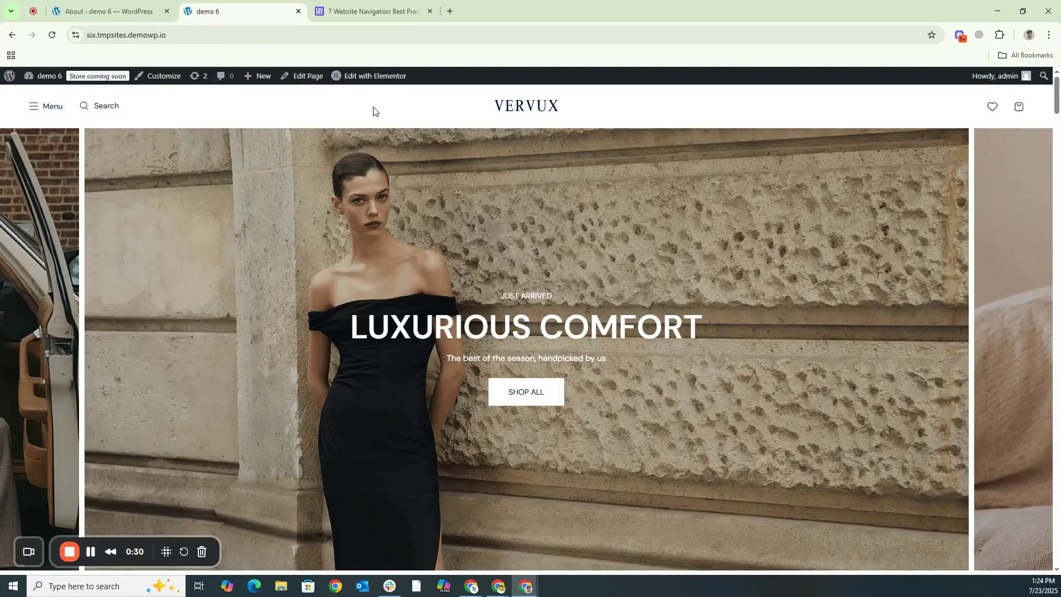
{"action": "left_click", "coordinate": [117, 14]}
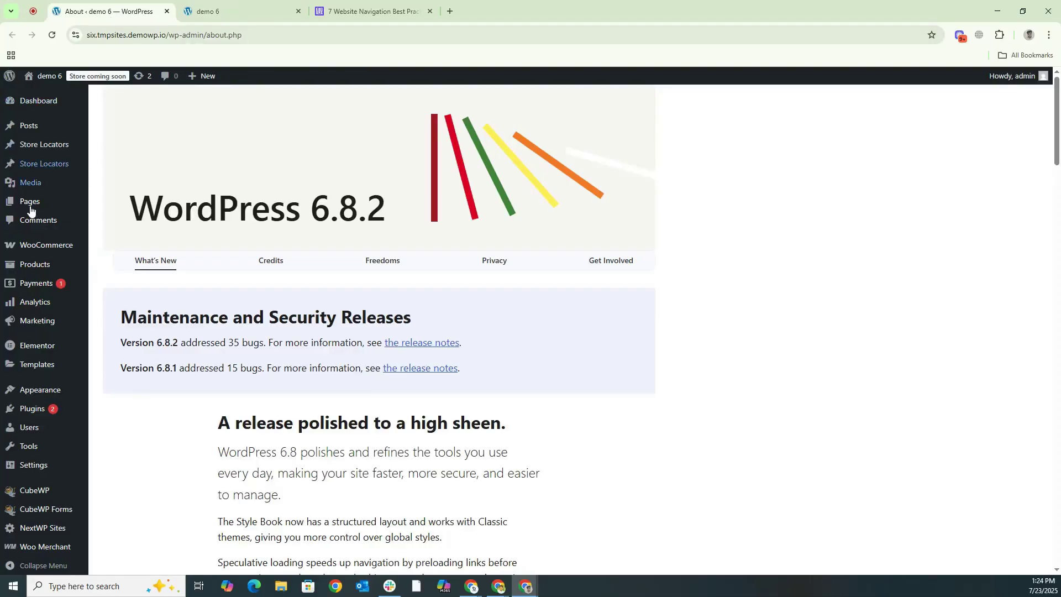
{"action": "mouse_move", "coordinate": [41, 393]}
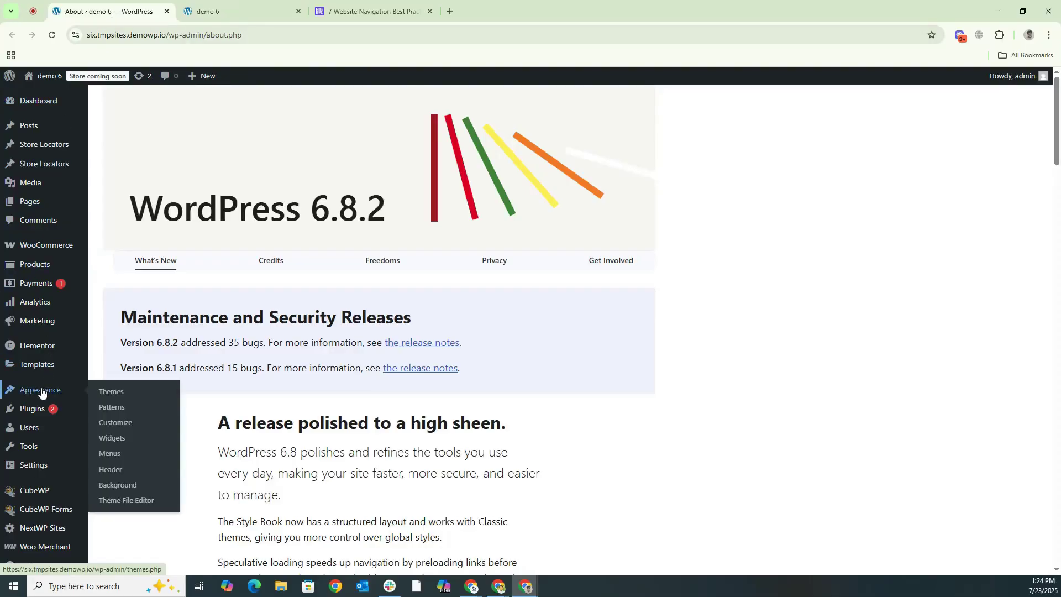
{"action": "left_click", "coordinate": [106, 454]}
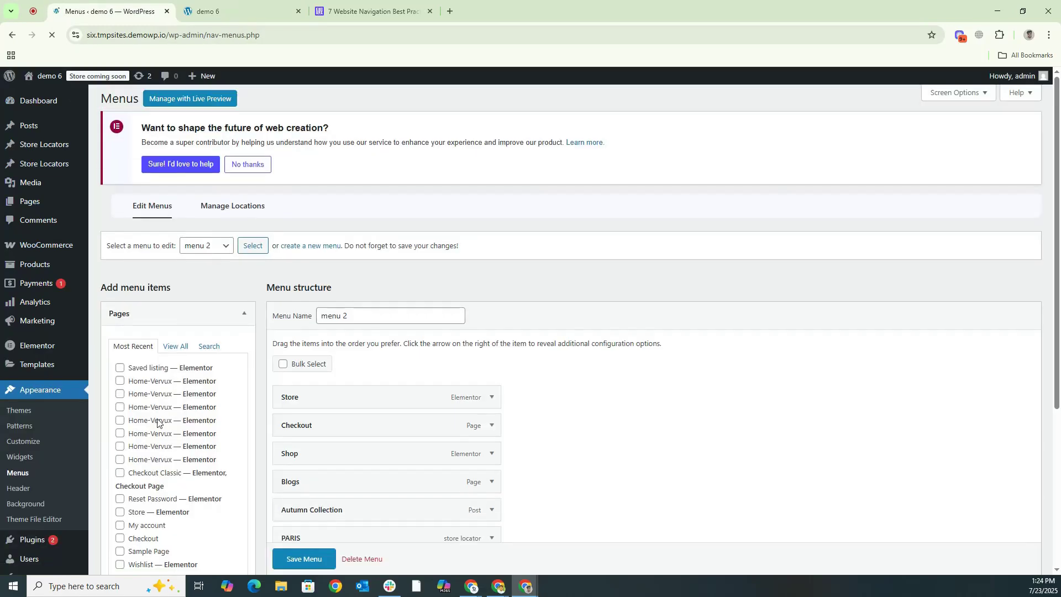
Step: Create a new navigation menu named "menu 3"
{"action": "scroll", "coordinate": [387, 192], "scroll_direction": "down", "scroll_amount": 1}
{"action": "left_click", "coordinate": [214, 195]}
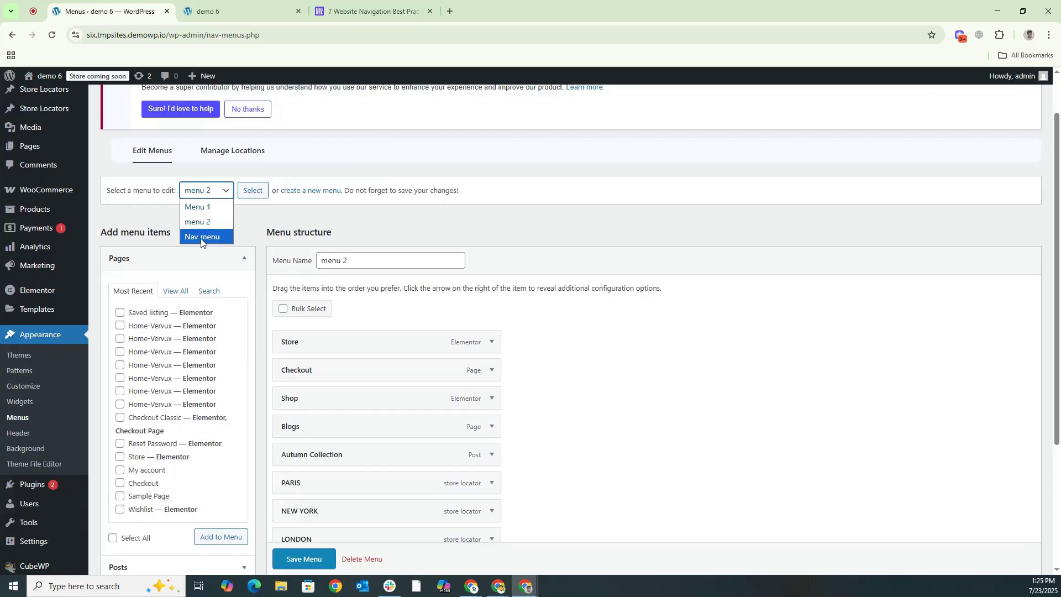
{"action": "left_click", "coordinate": [300, 193]}
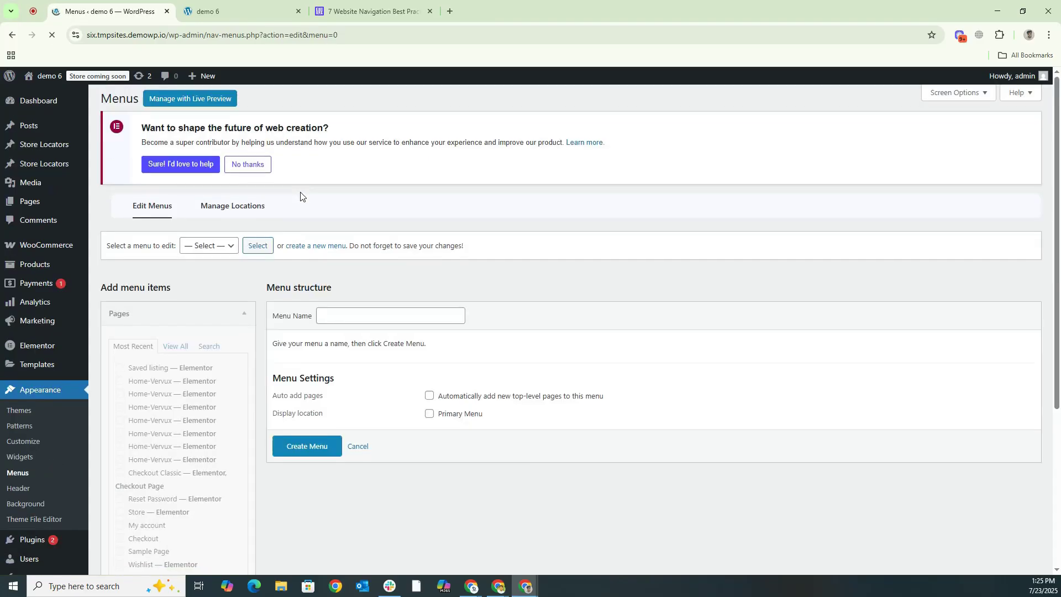
{"action": "left_click", "coordinate": [331, 317]}
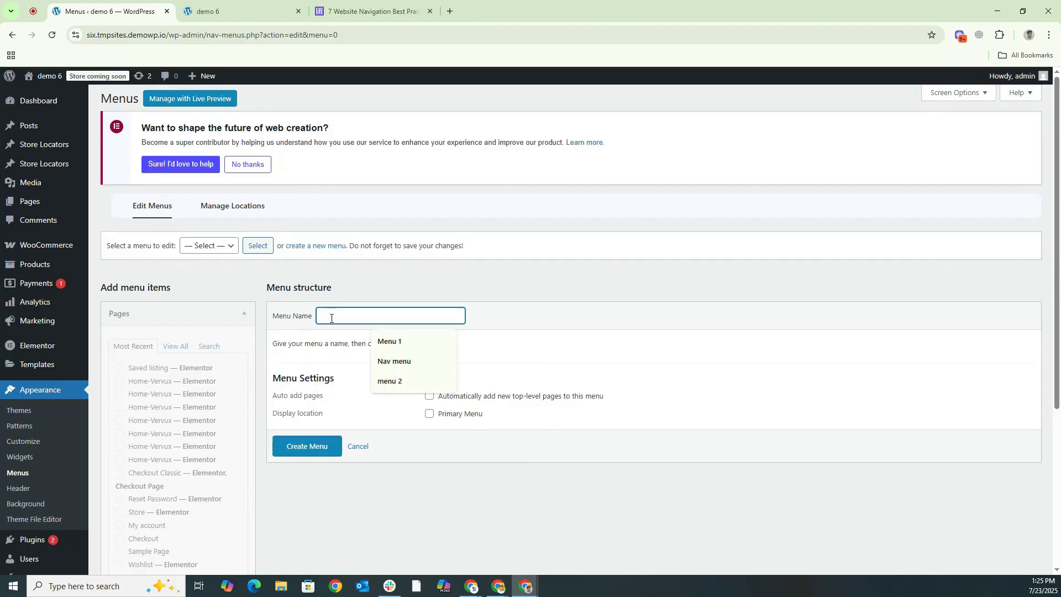
{"action": "type", "text": "menu 3"}
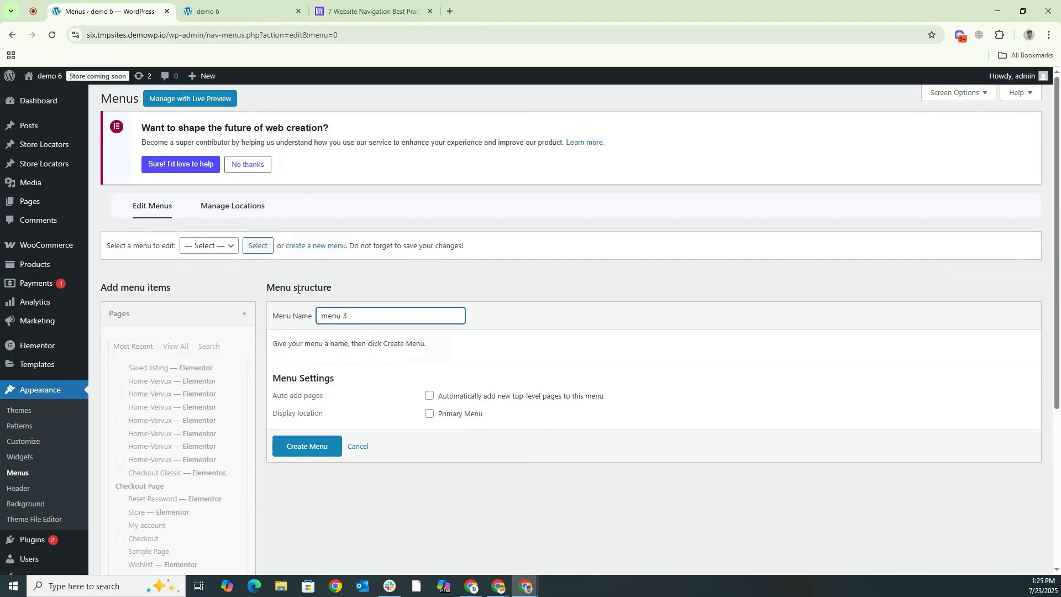
{"action": "left_click", "coordinate": [286, 448]}
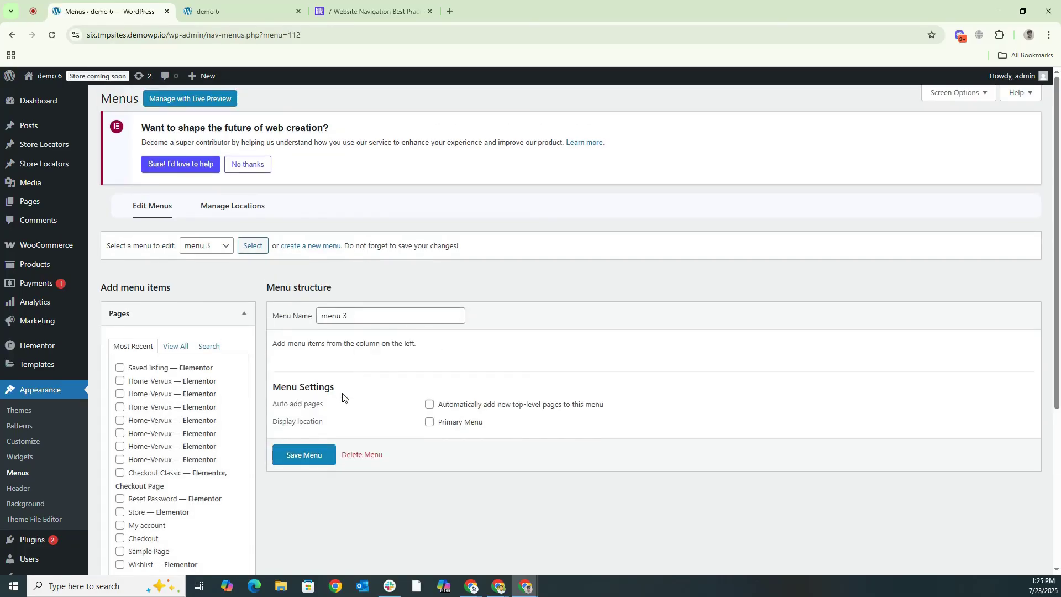
Step: Select the Checkout and Wishlist pages, the "Hello world!" post and the PARIS store locator as candidate items for menu 3
{"action": "scroll", "coordinate": [213, 375], "scroll_direction": "down", "scroll_amount": 2}
{"action": "left_click", "coordinate": [120, 431]}
{"action": "left_click", "coordinate": [120, 455]}
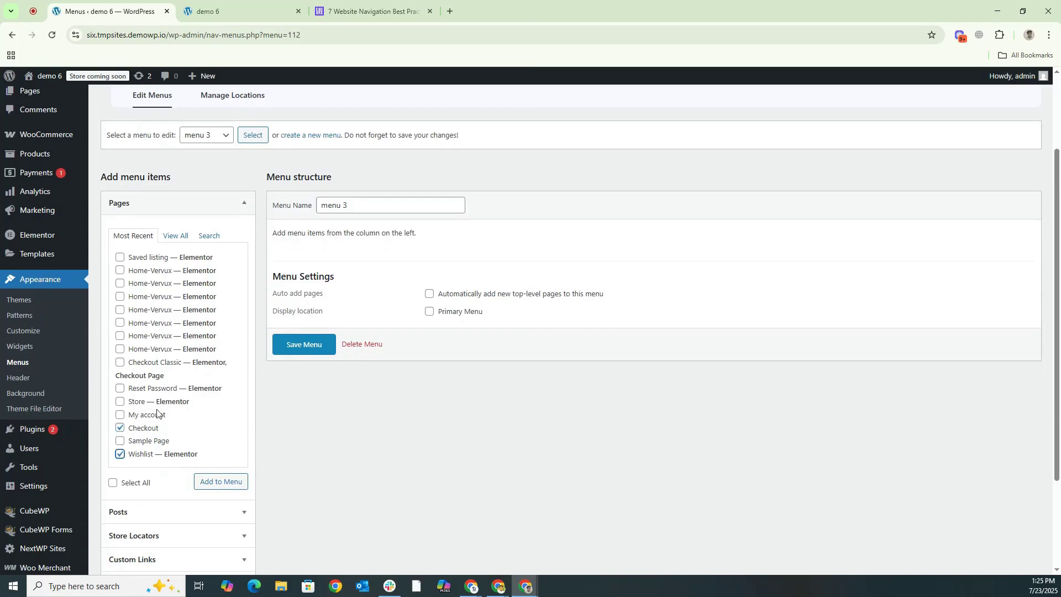
{"action": "scroll", "coordinate": [157, 413], "scroll_direction": "down", "scroll_amount": 1}
{"action": "left_click", "coordinate": [131, 462]}
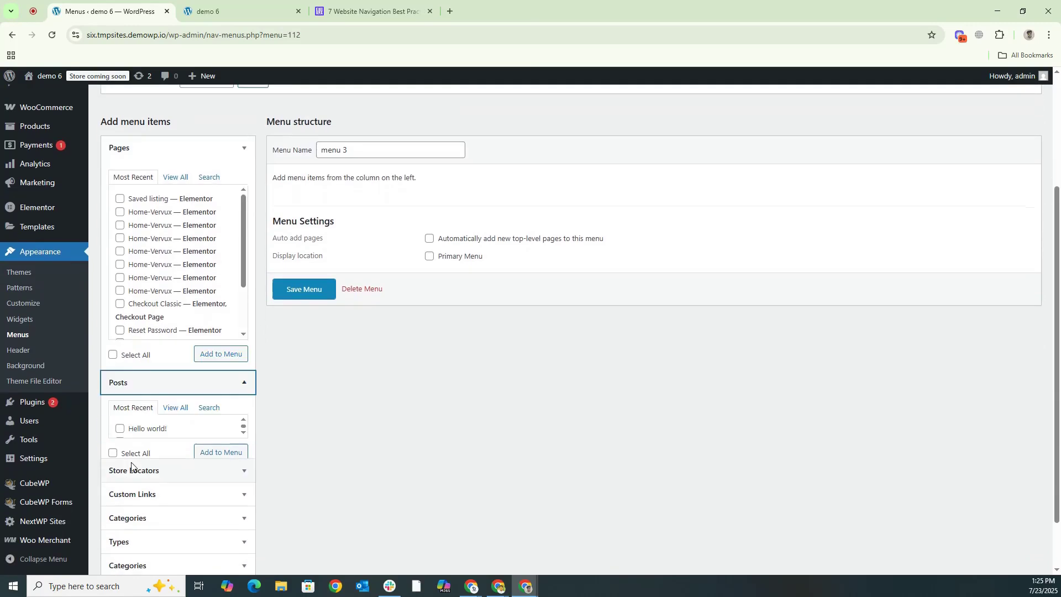
{"action": "left_click", "coordinate": [120, 226]}
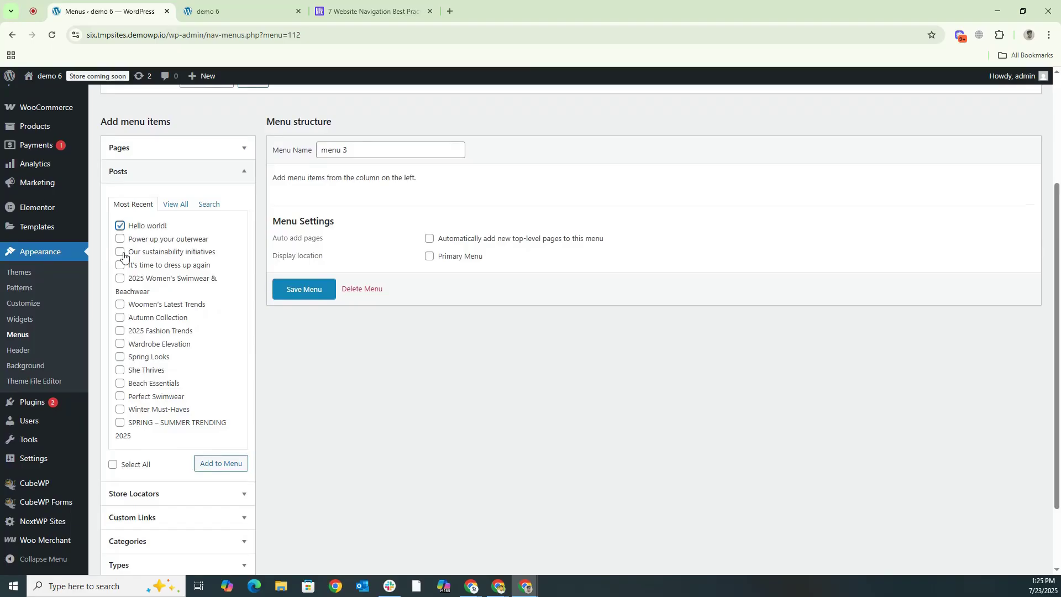
{"action": "scroll", "coordinate": [125, 428], "scroll_direction": "down", "scroll_amount": 2}
{"action": "left_click", "coordinate": [131, 413]}
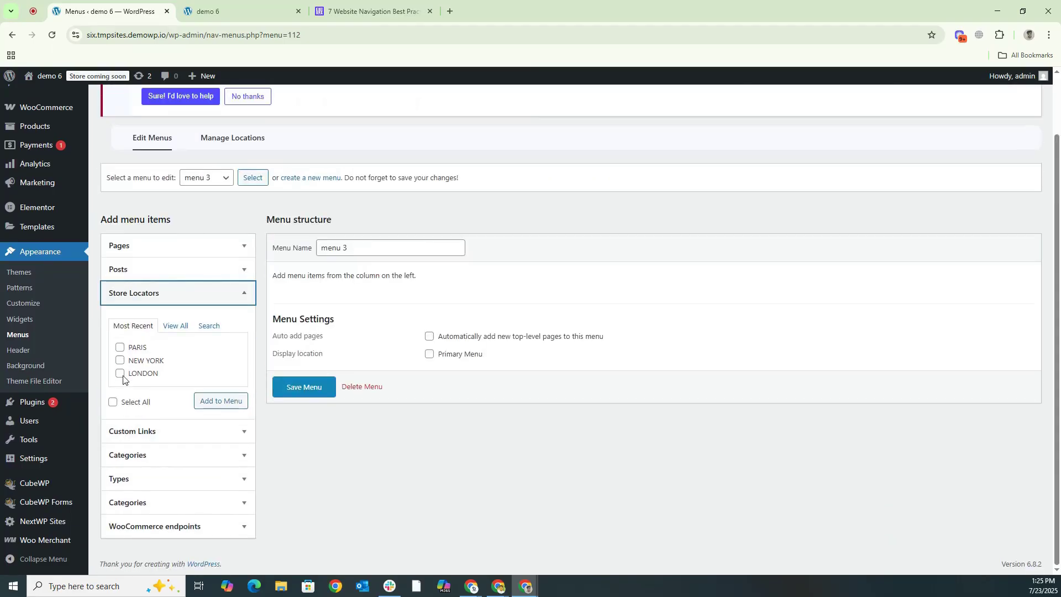
{"action": "left_click", "coordinate": [120, 348]}
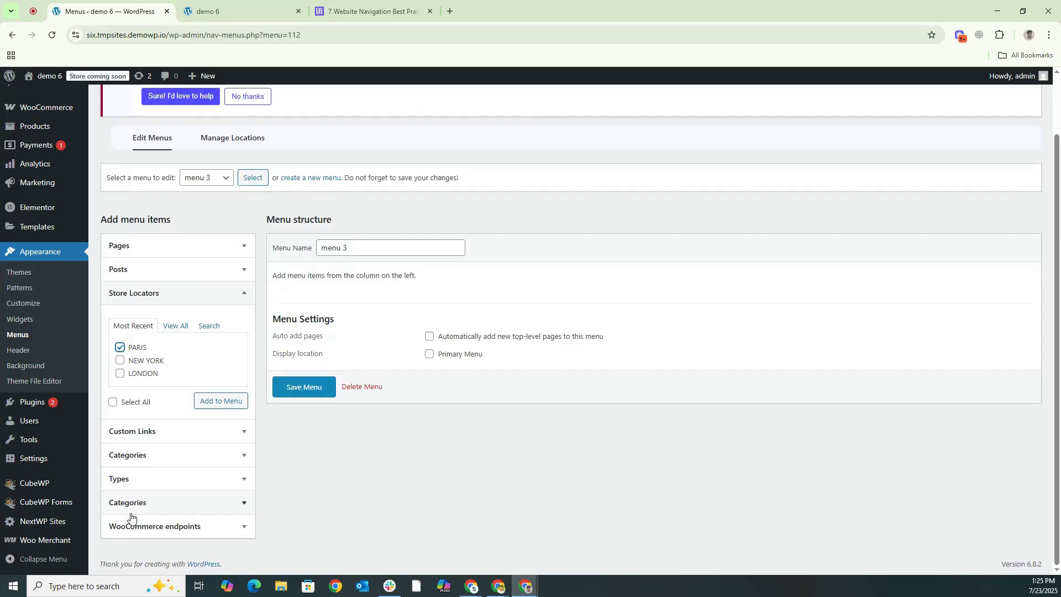
Step: Add the selected PARIS store locator and the "Hello world!" post to menu 3
{"action": "scroll", "coordinate": [177, 353], "scroll_direction": "up", "scroll_amount": 2}
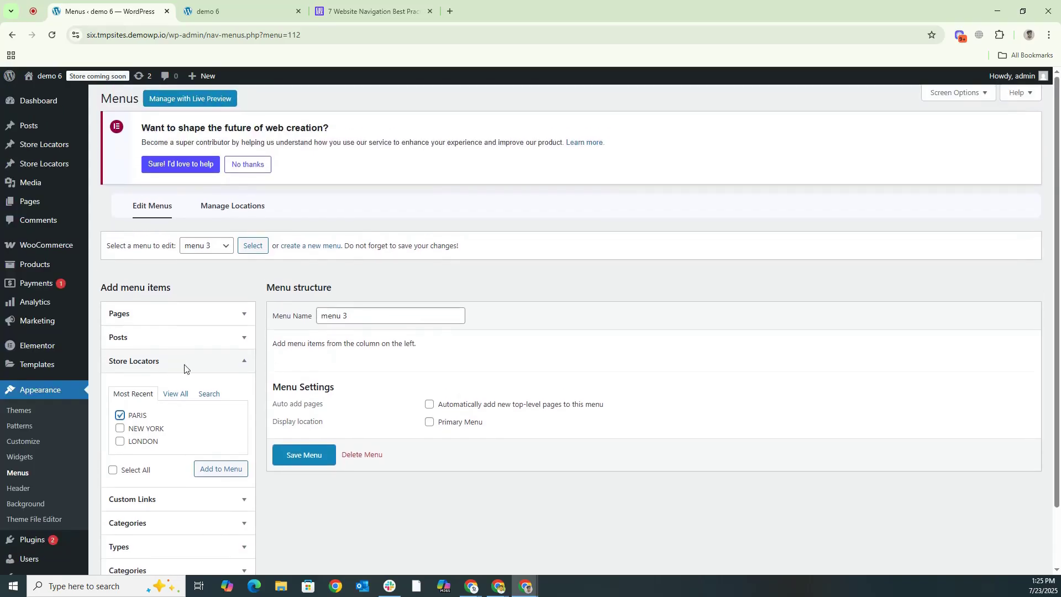
{"action": "left_click", "coordinate": [202, 472]}
{"action": "left_click", "coordinate": [163, 346]}
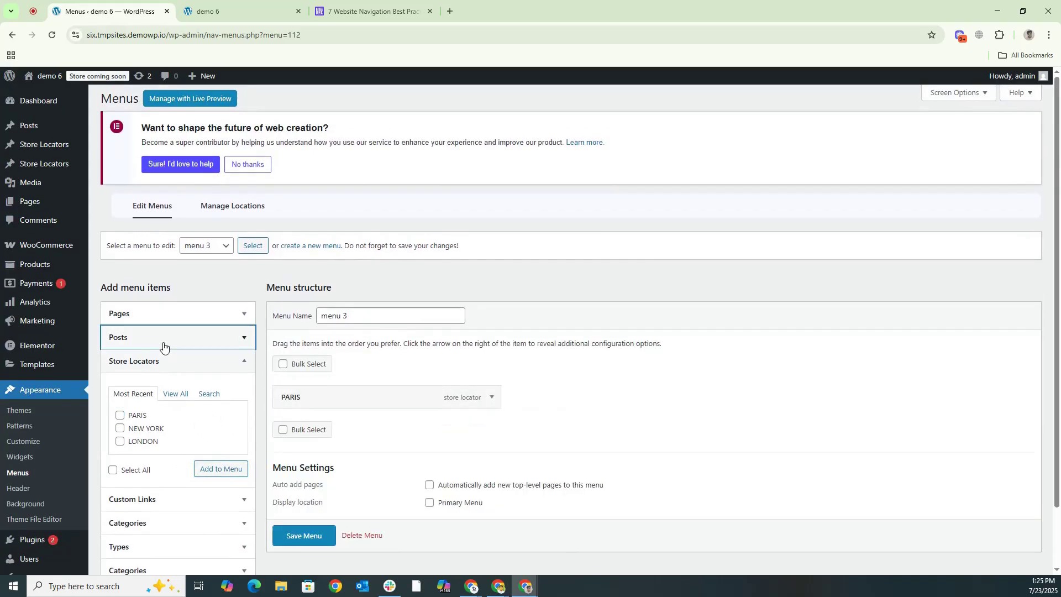
{"action": "scroll", "coordinate": [221, 525], "scroll_direction": "down", "scroll_amount": 3}
{"action": "left_click", "coordinate": [218, 407]}
{"action": "scroll", "coordinate": [200, 437], "scroll_direction": "up", "scroll_amount": 2}
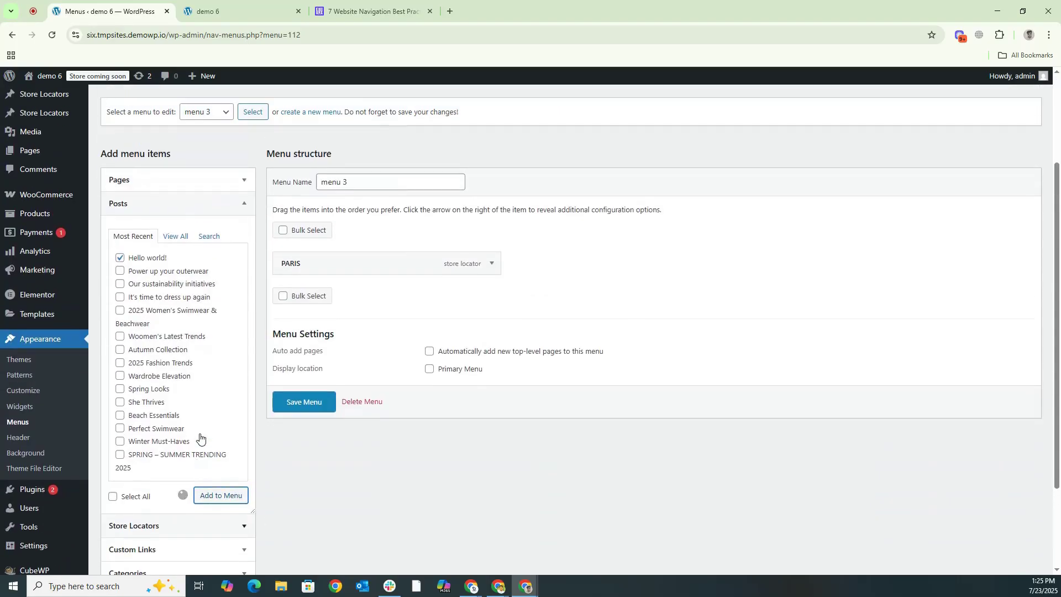
Step: Add the selected Checkout and Wishlist pages to menu 3 and save the menu
{"action": "scroll", "coordinate": [200, 437], "scroll_direction": "up", "scroll_amount": 3}
{"action": "left_click", "coordinate": [201, 321]}
{"action": "scroll", "coordinate": [201, 486], "scroll_direction": "down", "scroll_amount": 1}
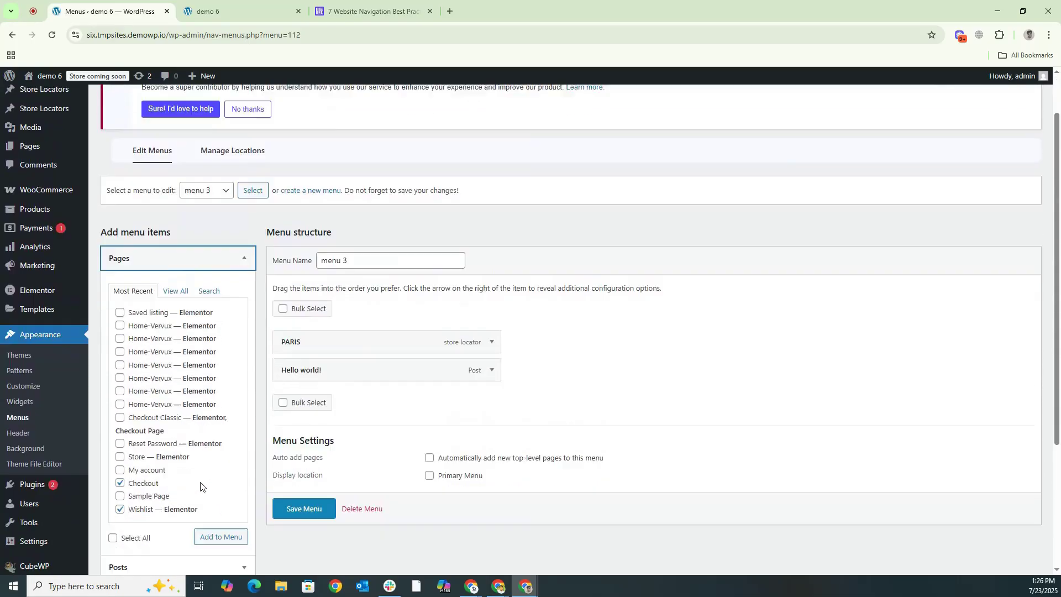
{"action": "scroll", "coordinate": [200, 486], "scroll_direction": "down", "scroll_amount": 3}
{"action": "left_click", "coordinate": [217, 371]}
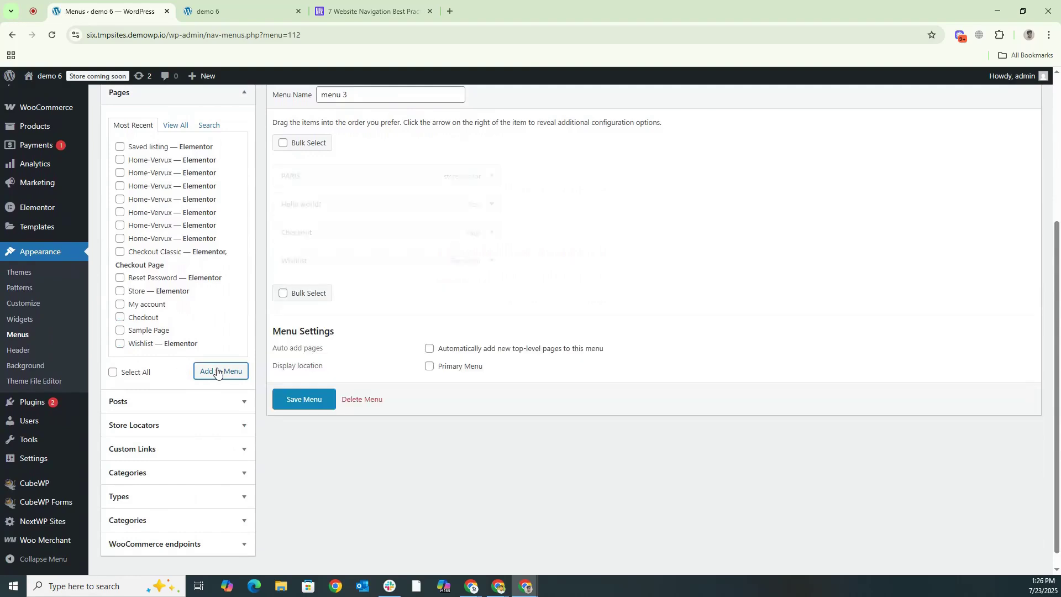
{"action": "left_click", "coordinate": [305, 400]}
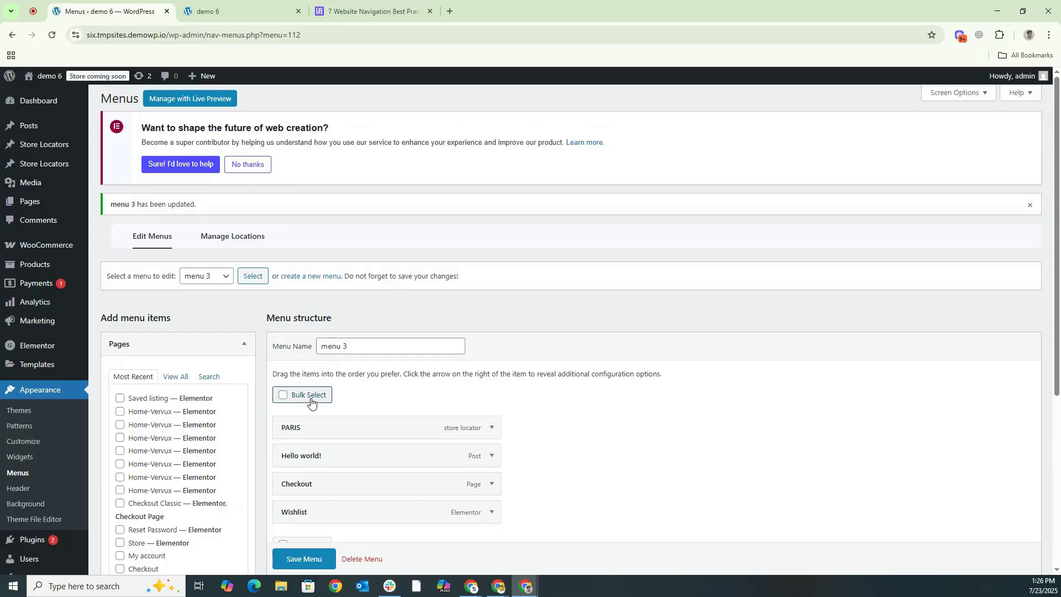
Step: From the site's front page, open the "Header Home" template for editing with Elementor in a separate browser tab
{"action": "left_click", "coordinate": [273, 7]}
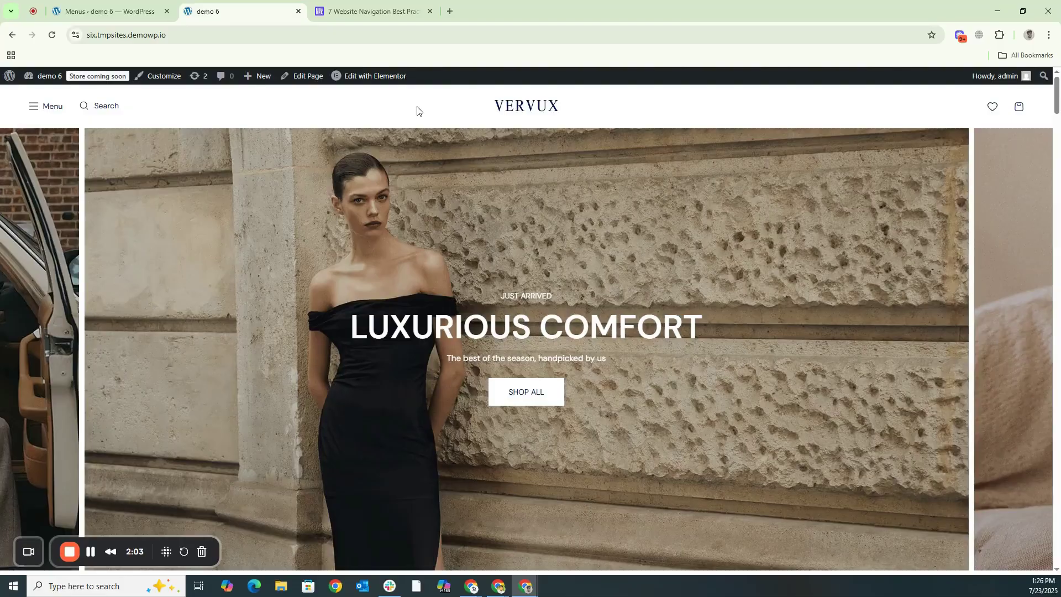
{"action": "mouse_move", "coordinate": [367, 80]}
{"action": "right_click", "coordinate": [356, 98]}
{"action": "left_click", "coordinate": [370, 107]}
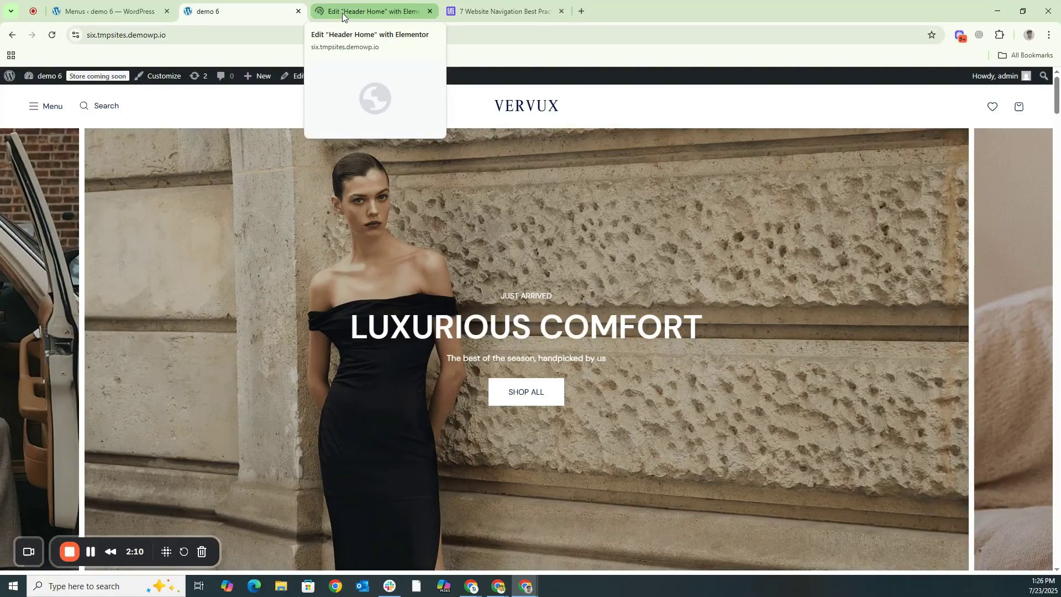
{"action": "left_click", "coordinate": [343, 12]}
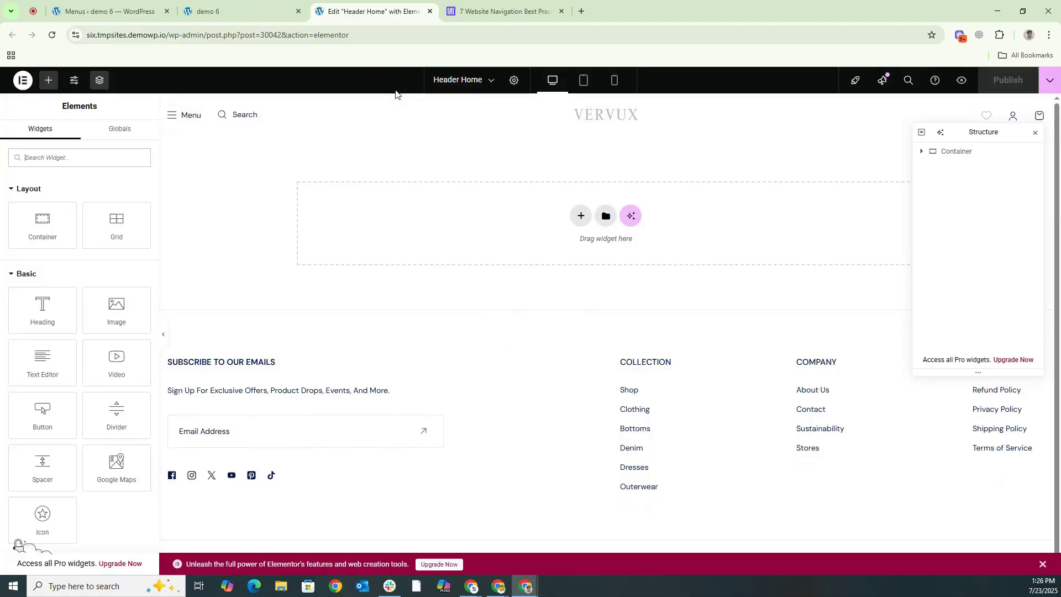
Step: Delete the VERVUX logo image from the middle container of the header
{"action": "left_click", "coordinate": [611, 116]}
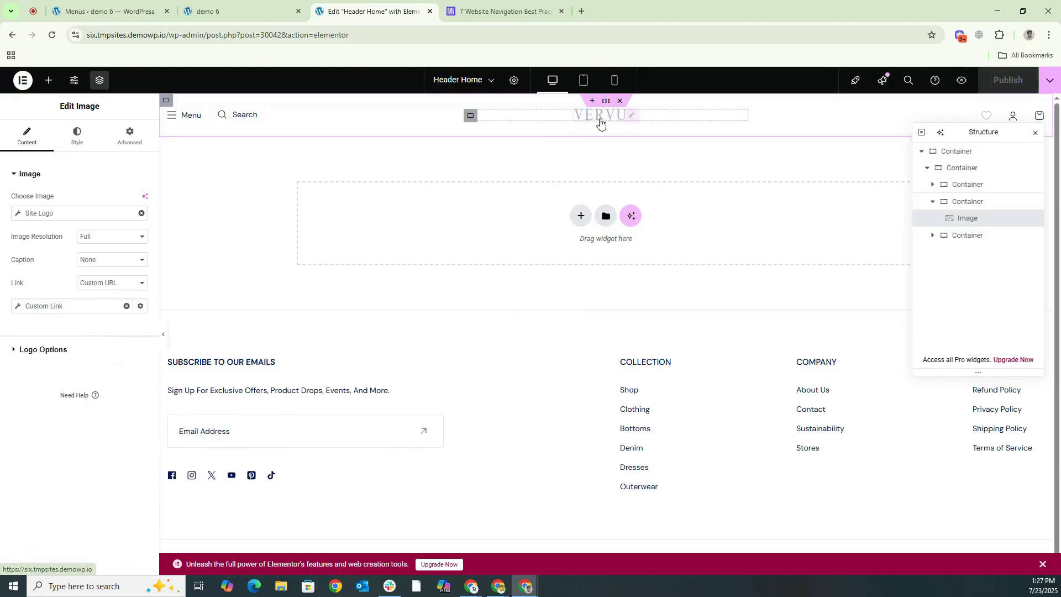
{"action": "right_click", "coordinate": [601, 123]}
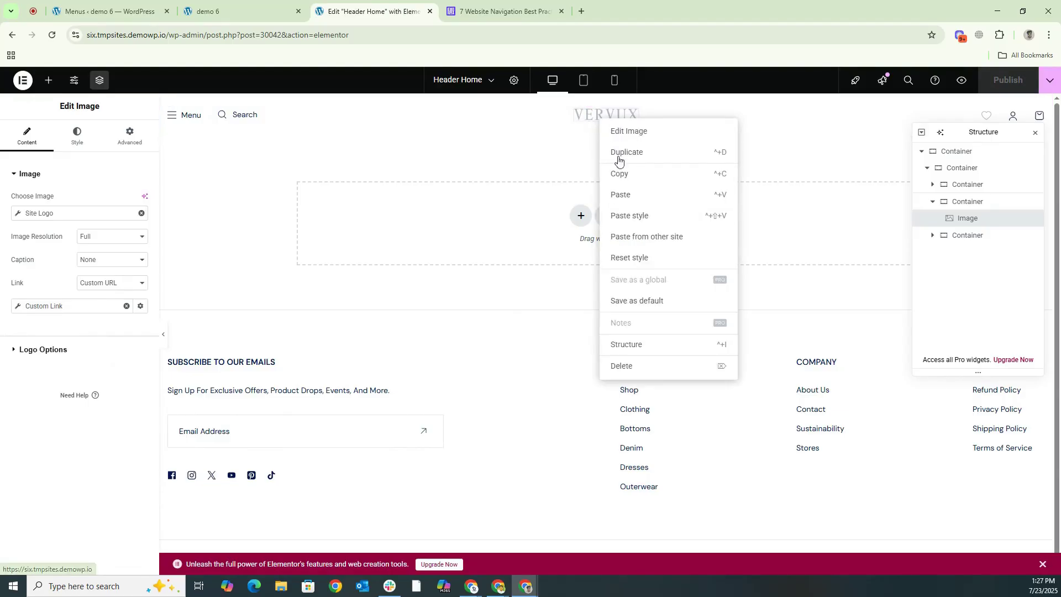
{"action": "left_click", "coordinate": [626, 366]}
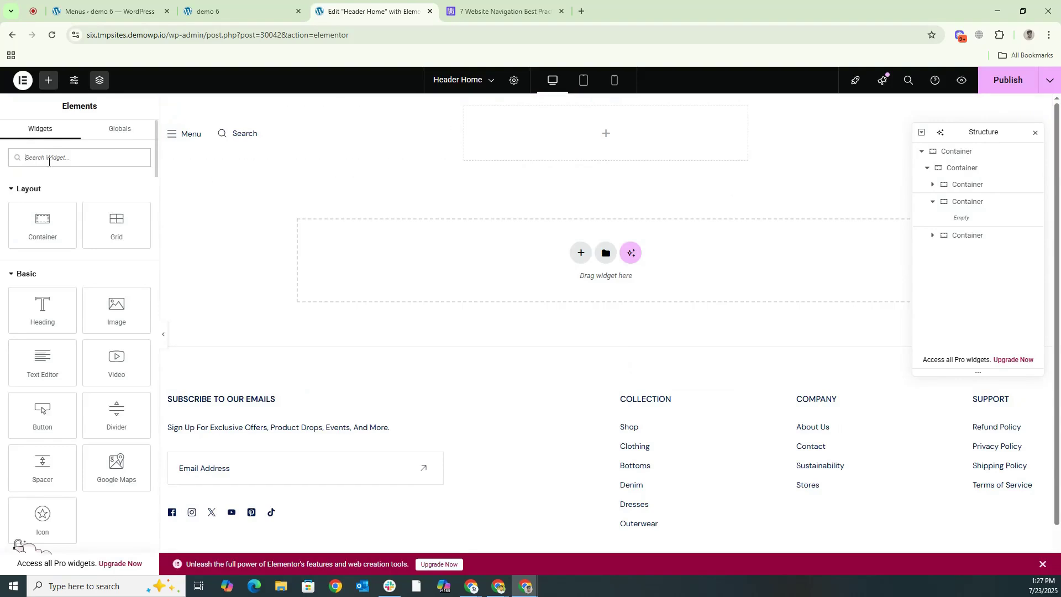
Step: Place a CubeWP Nav Menu widget in the empty middle header container and assign menu 3 to it
{"action": "left_click", "coordinate": [48, 162]}
{"action": "type", "text": "nav"}
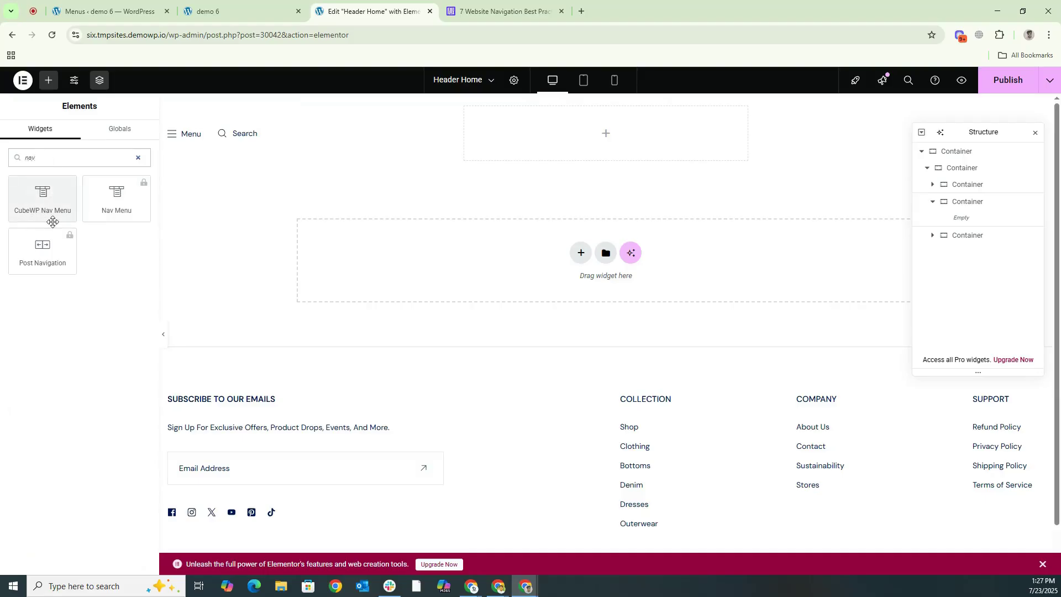
{"action": "left_click_drag", "start_coordinate": [43, 209], "coordinate": [597, 137]}
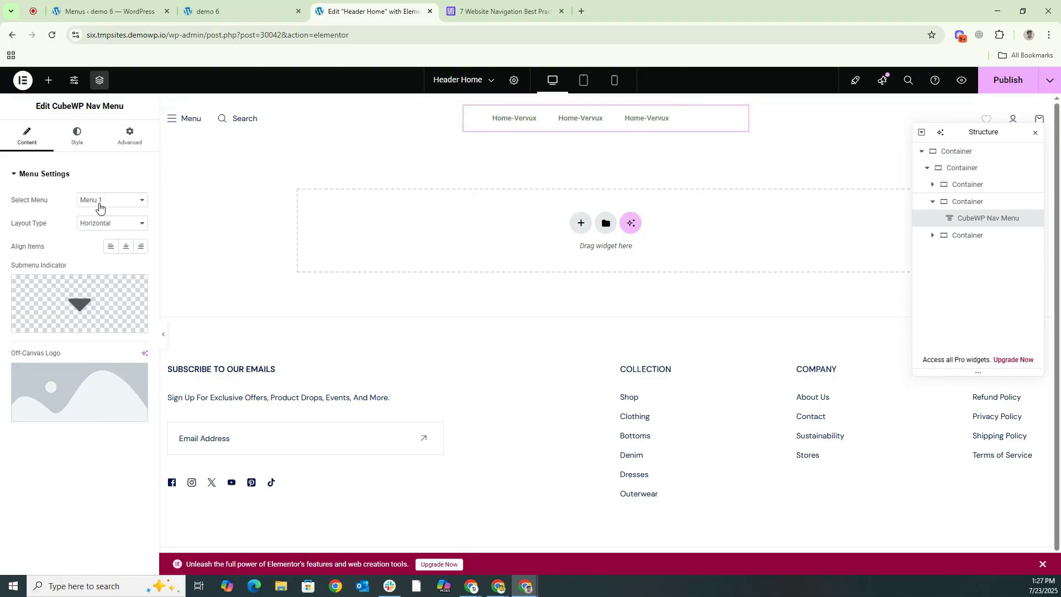
{"action": "left_click", "coordinate": [100, 208]}
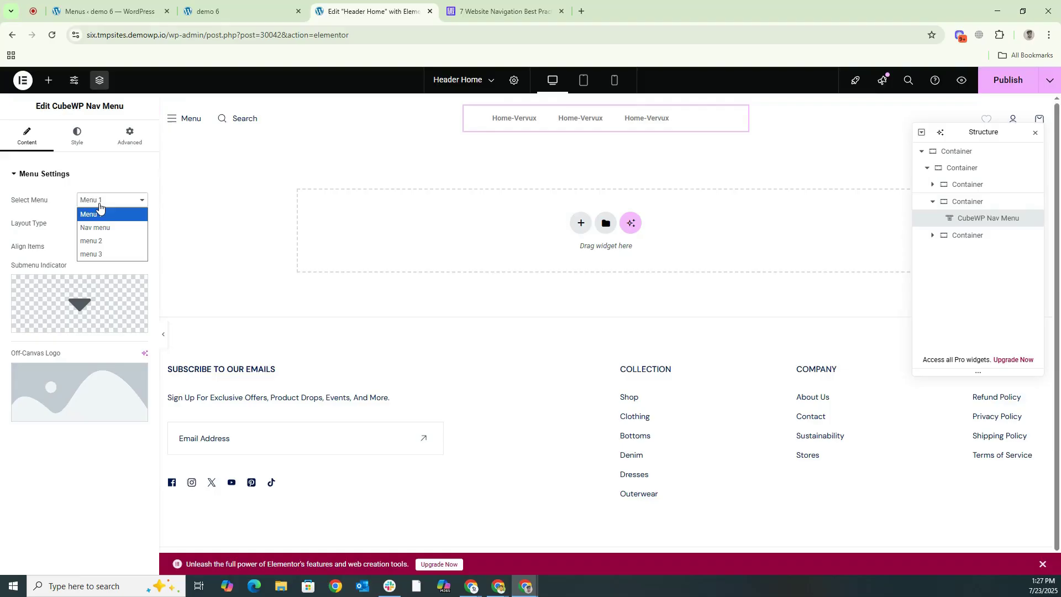
{"action": "left_click", "coordinate": [87, 255]}
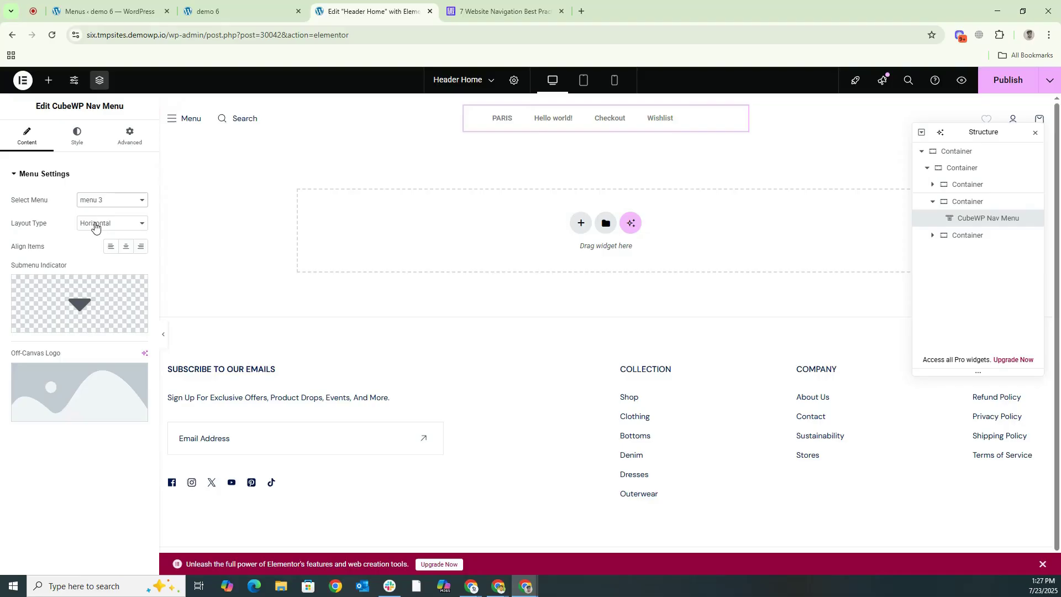
Step: Try the Vertical layout on the nav menu widget and set its layout type to Dropdown
{"action": "left_click", "coordinate": [95, 226]}
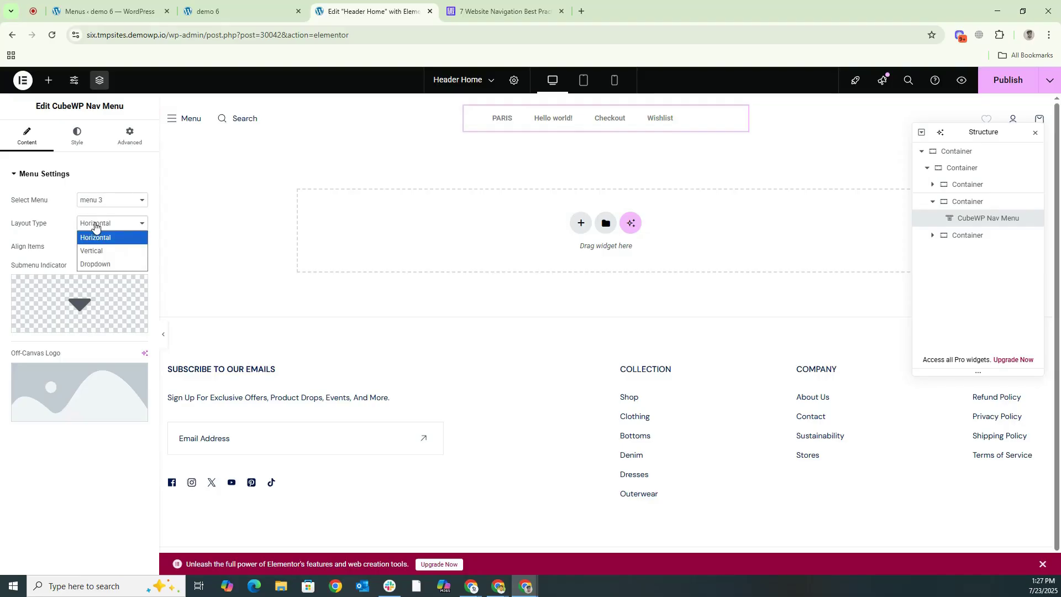
{"action": "left_click", "coordinate": [94, 251]}
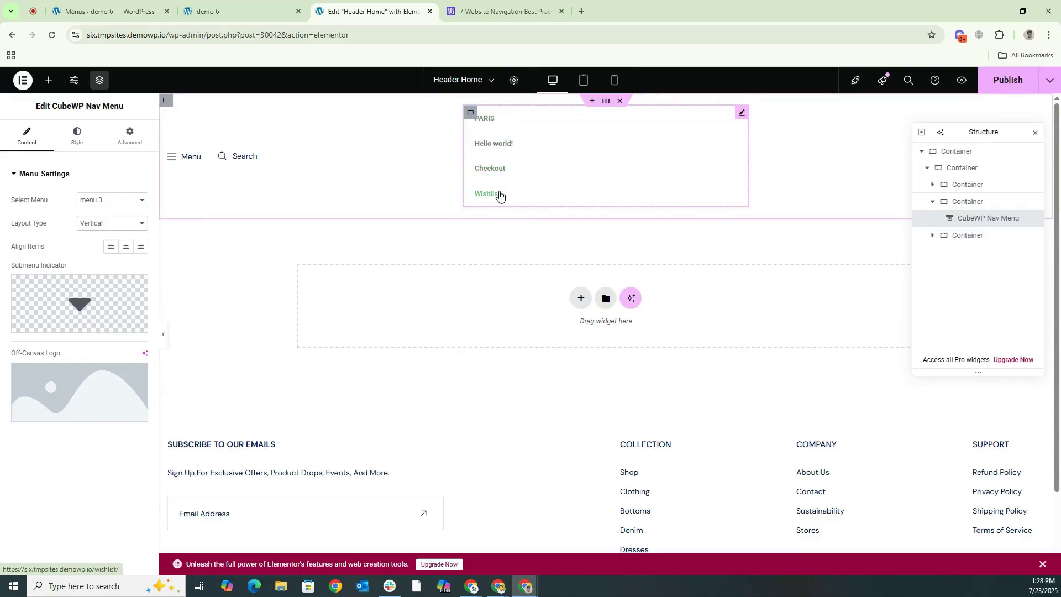
{"action": "left_click", "coordinate": [111, 223]}
{"action": "left_click", "coordinate": [98, 264]}
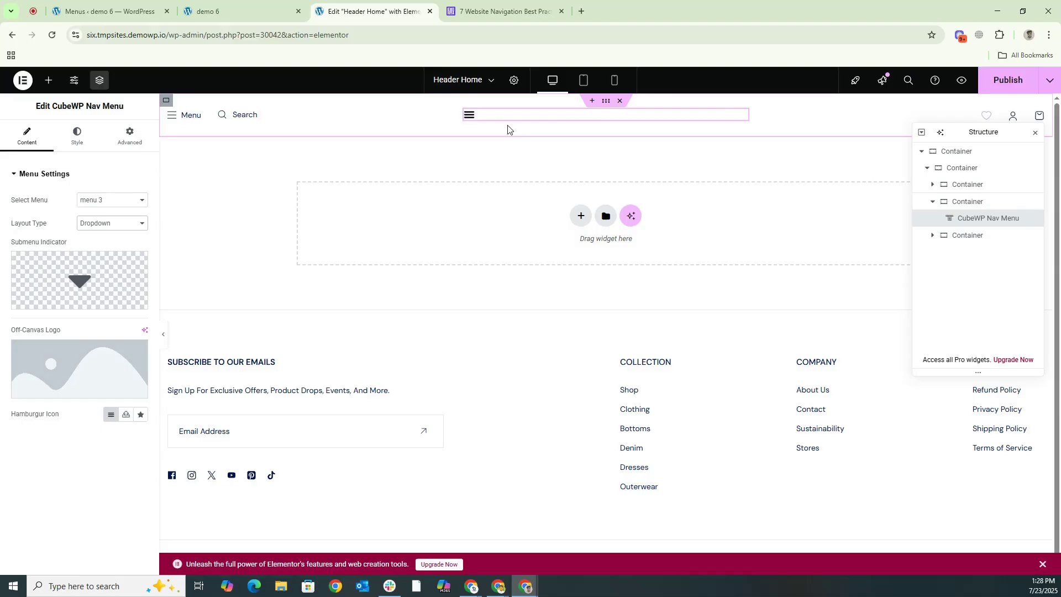
Step: Publish the header template and check the expanded dropdown menu on the reloaded front page
{"action": "left_click", "coordinate": [1007, 80]}
{"action": "left_click", "coordinate": [241, 11]}
{"action": "left_click", "coordinate": [52, 35]}
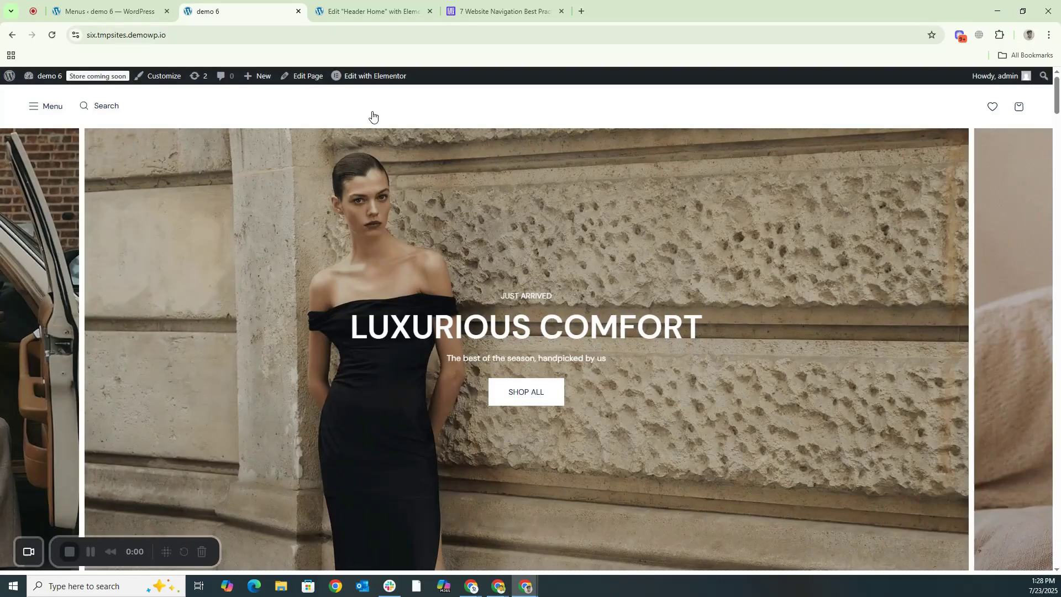
{"action": "mouse_move", "coordinate": [368, 105]}
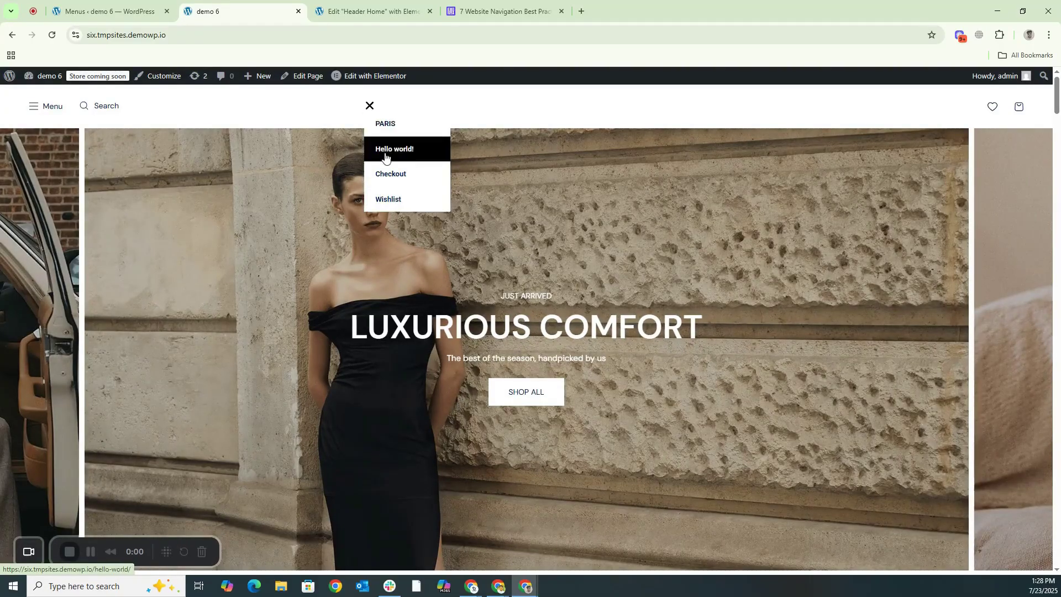
Step: Set the nav menu widget's layout type to Horizontal in the Header Home template and publish it
{"action": "left_click", "coordinate": [359, 19]}
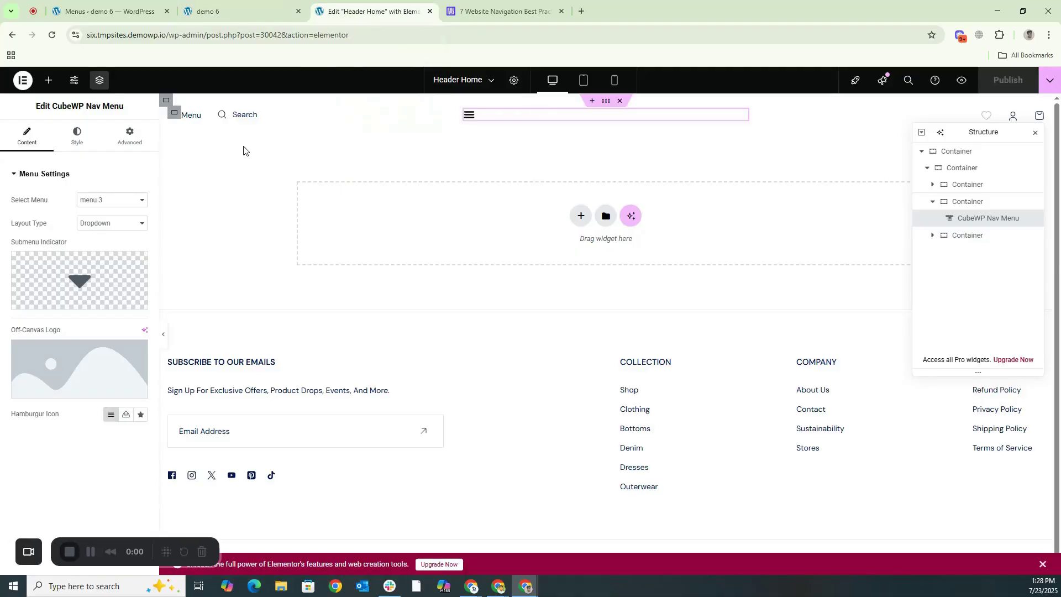
{"action": "left_click", "coordinate": [112, 224]}
{"action": "left_click", "coordinate": [108, 237]}
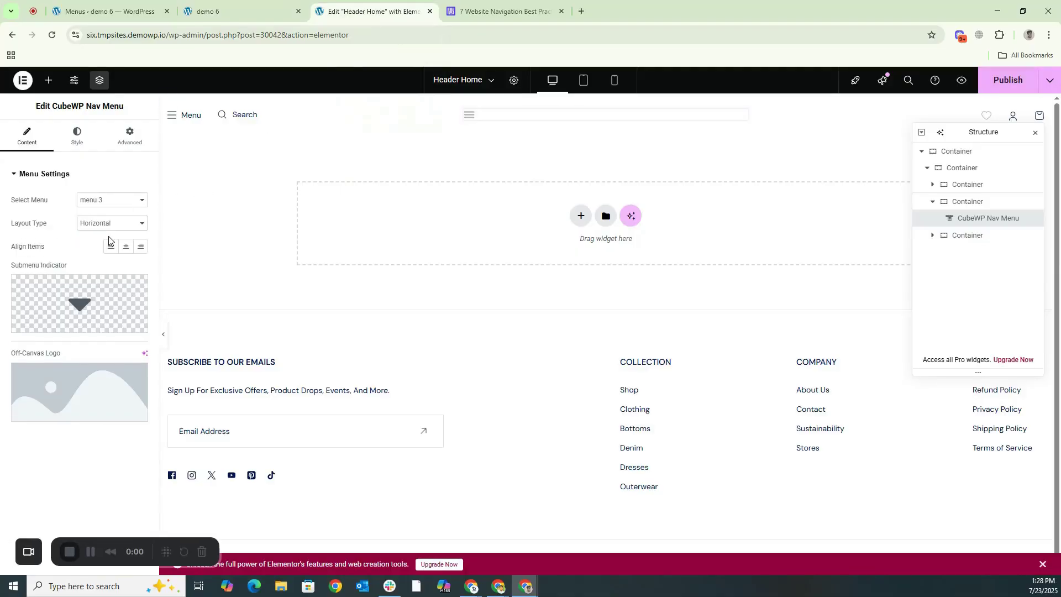
{"action": "left_click", "coordinate": [1001, 89]}
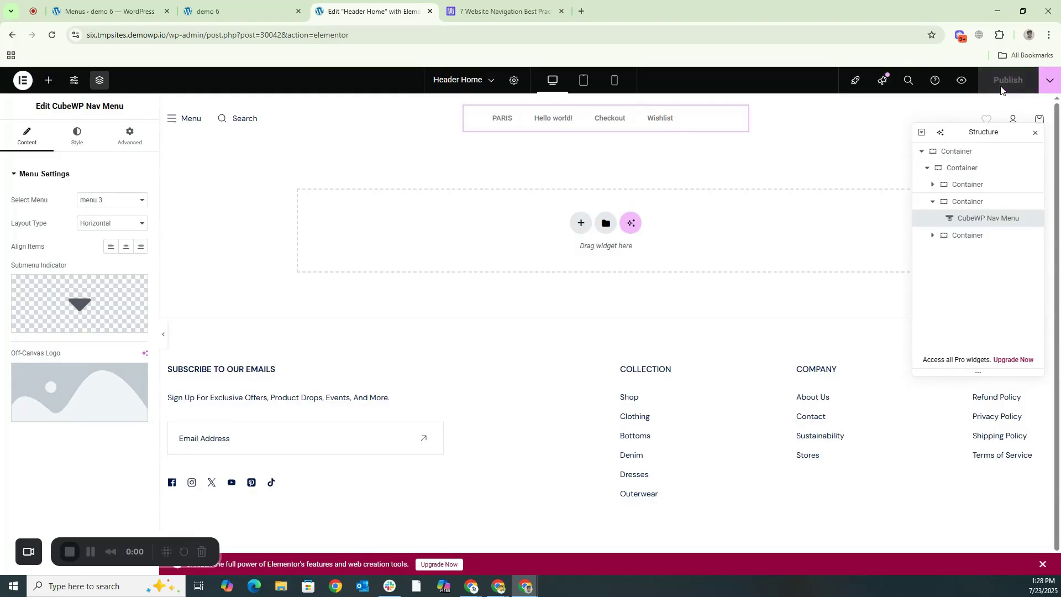
Step: Reload the front page and examine the horizontal menu items in the header
{"action": "left_click", "coordinate": [249, 10]}
{"action": "left_click", "coordinate": [55, 42]}
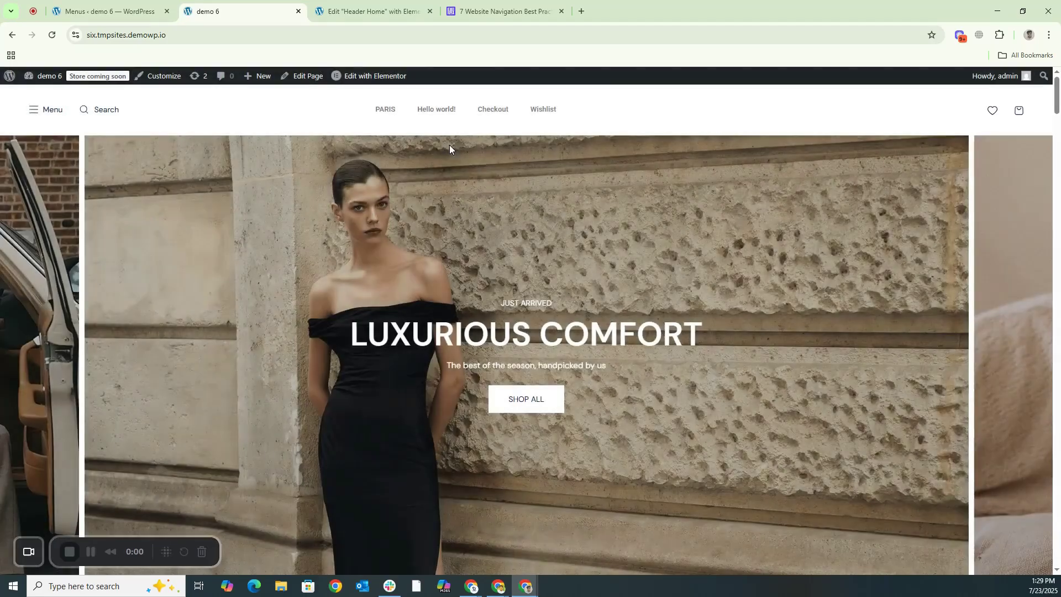
{"action": "left_click_drag", "start_coordinate": [326, 114], "coordinate": [603, 113]}
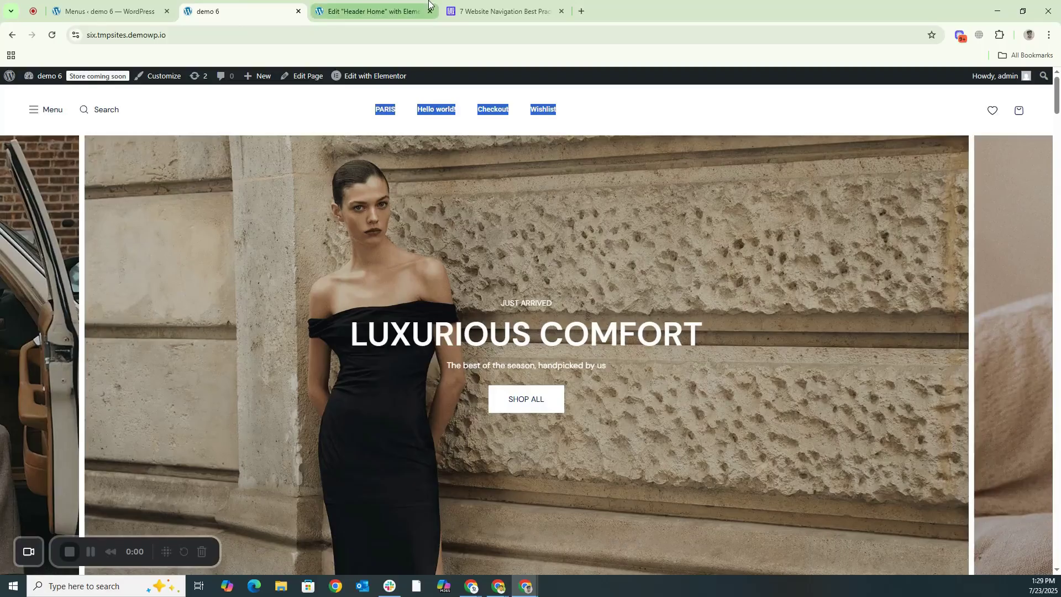
Step: Replace the nav menu widget in the middle header container with a CubeWP Mega Menu widget
{"action": "mouse_move", "coordinate": [429, 5]}
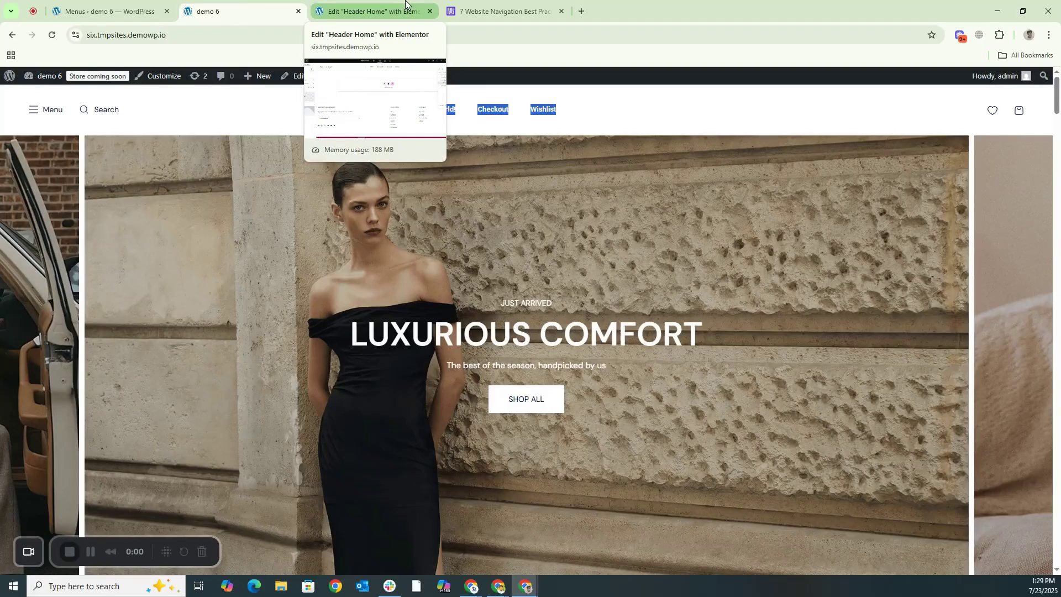
{"action": "left_click", "coordinate": [406, 2]}
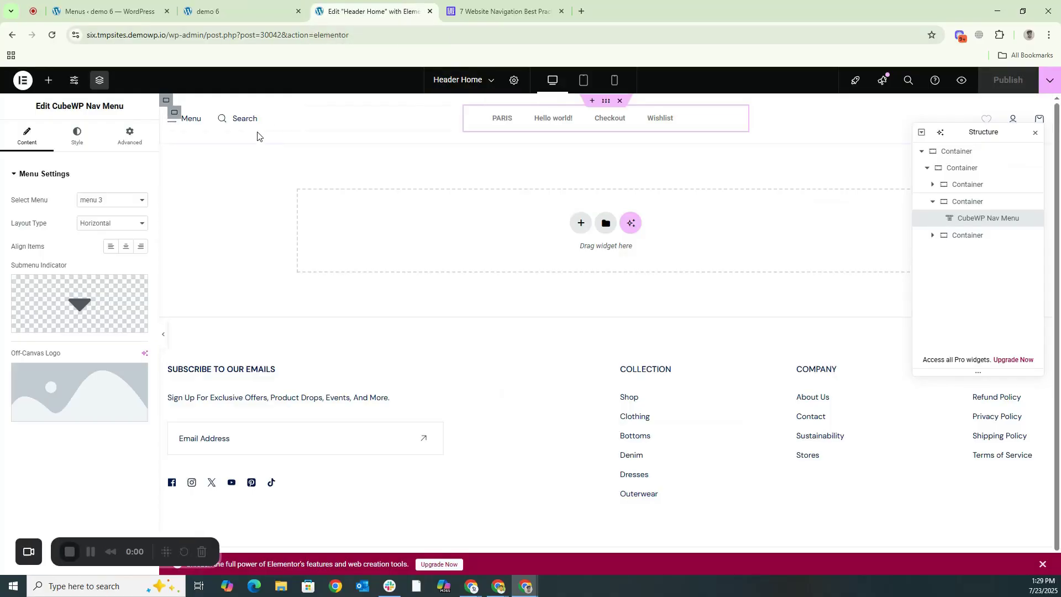
{"action": "right_click", "coordinate": [493, 125]}
{"action": "left_click", "coordinate": [522, 370]}
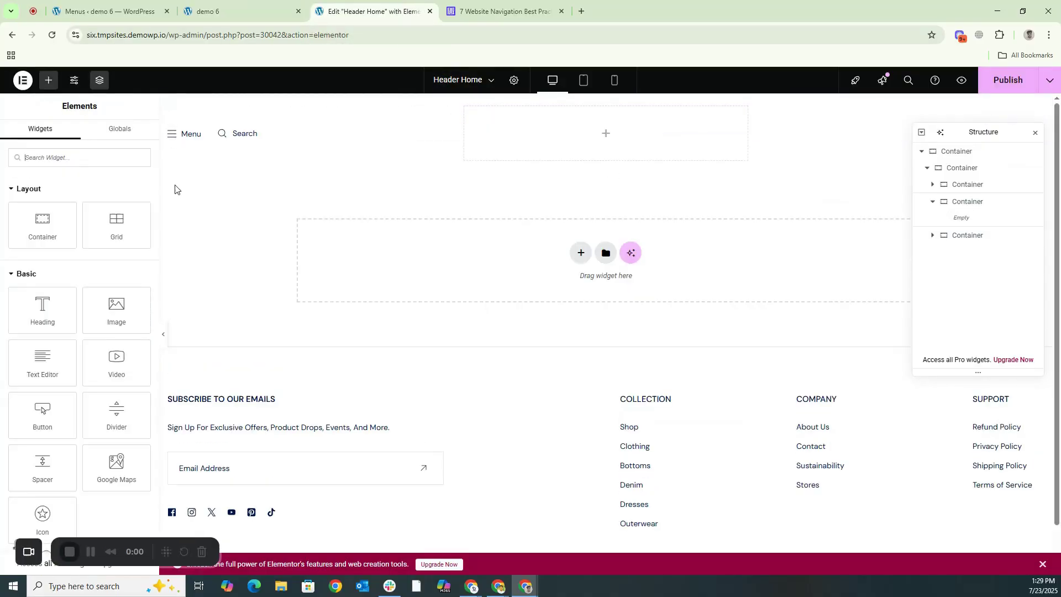
{"action": "type", "text": "mega"}
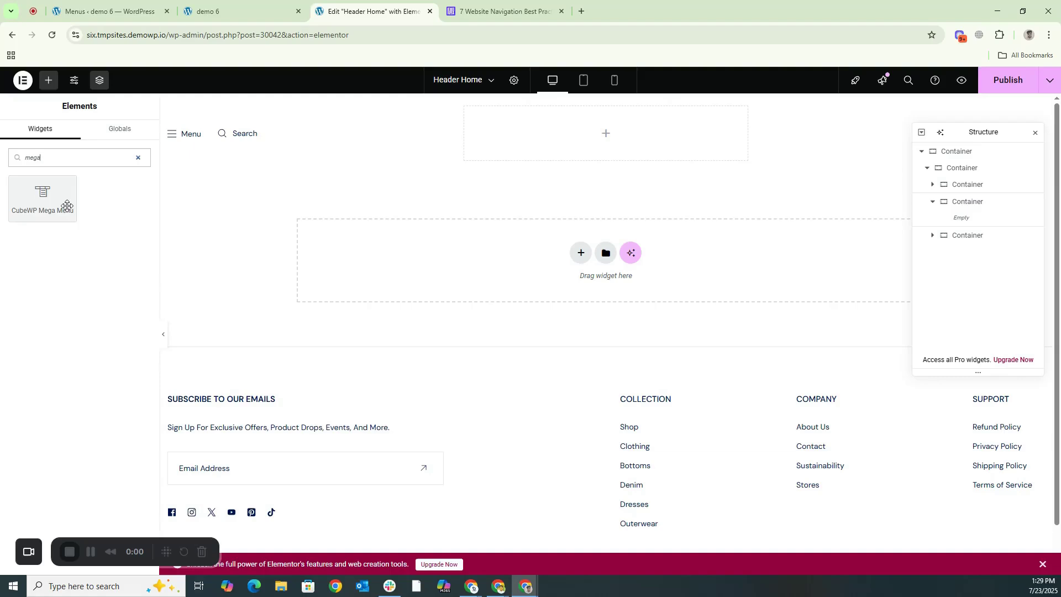
{"action": "left_click_drag", "start_coordinate": [67, 206], "coordinate": [606, 148]}
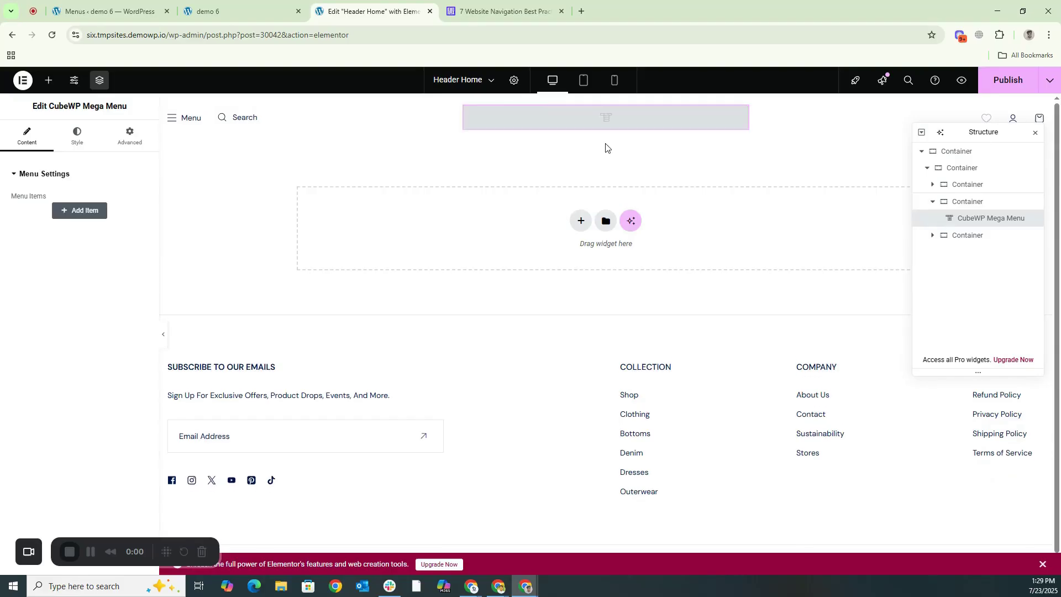
Step: Add a mega menu item named "Menu" with Nav Menu visibility and assign menu 3 to it
{"action": "left_click", "coordinate": [66, 215]}
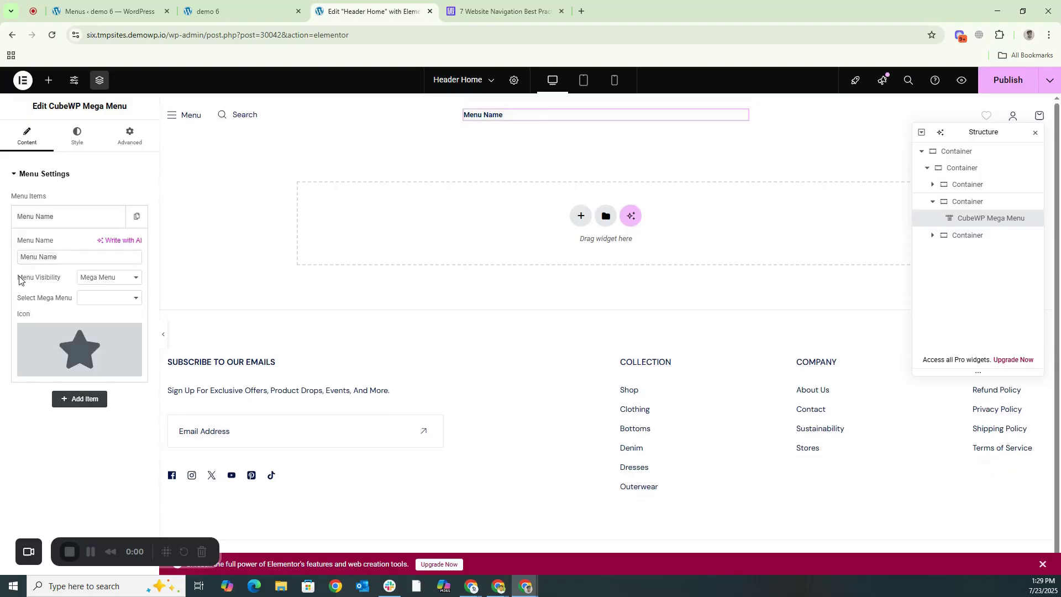
{"action": "left_click_drag", "start_coordinate": [74, 257], "coordinate": [15, 263]}
{"action": "type", "text": "Menu"}
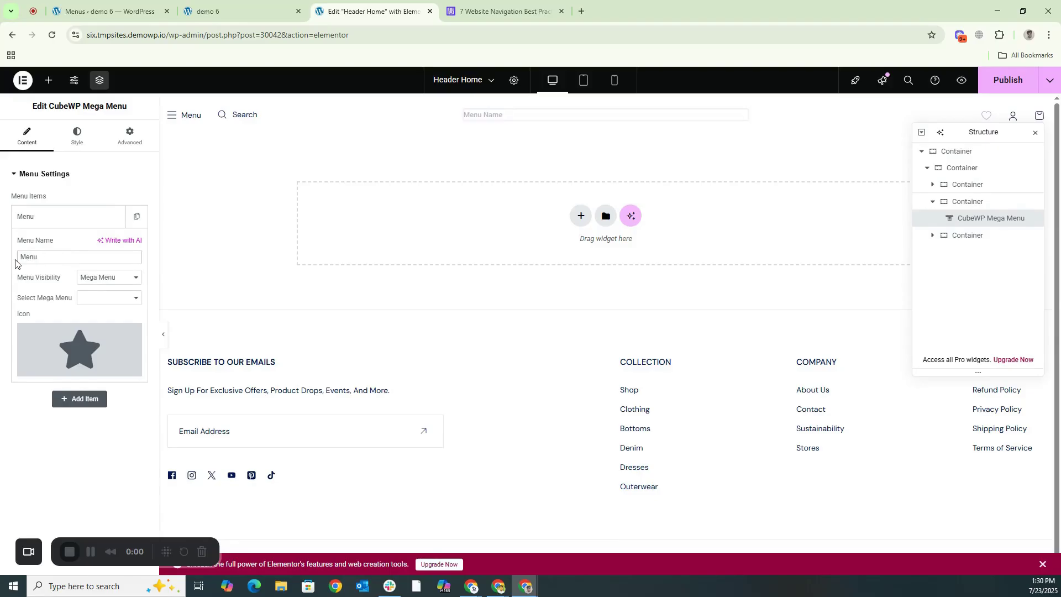
{"action": "left_click", "coordinate": [91, 281]}
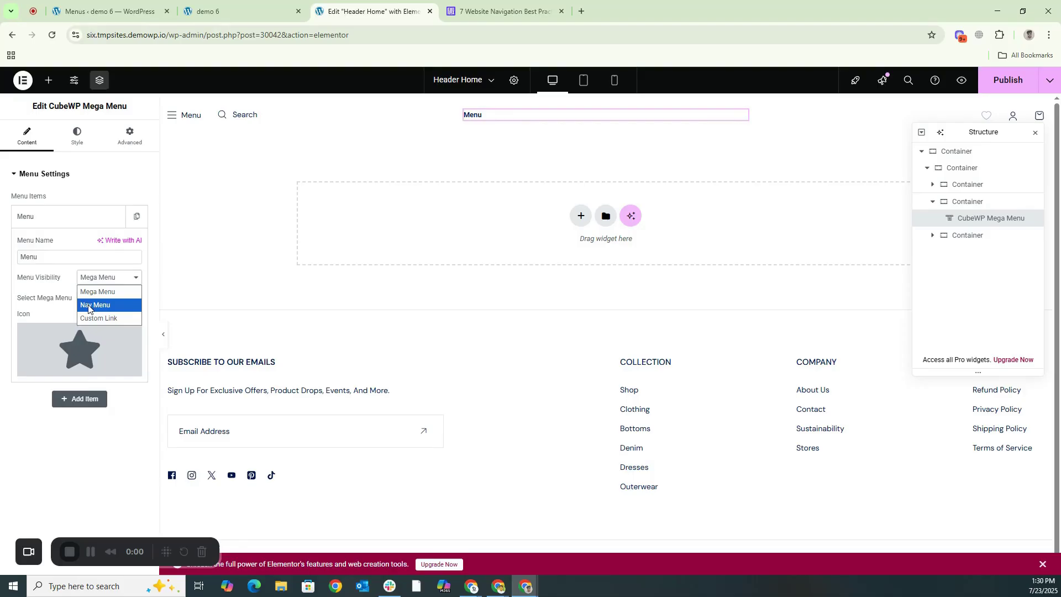
{"action": "left_click", "coordinate": [88, 306]}
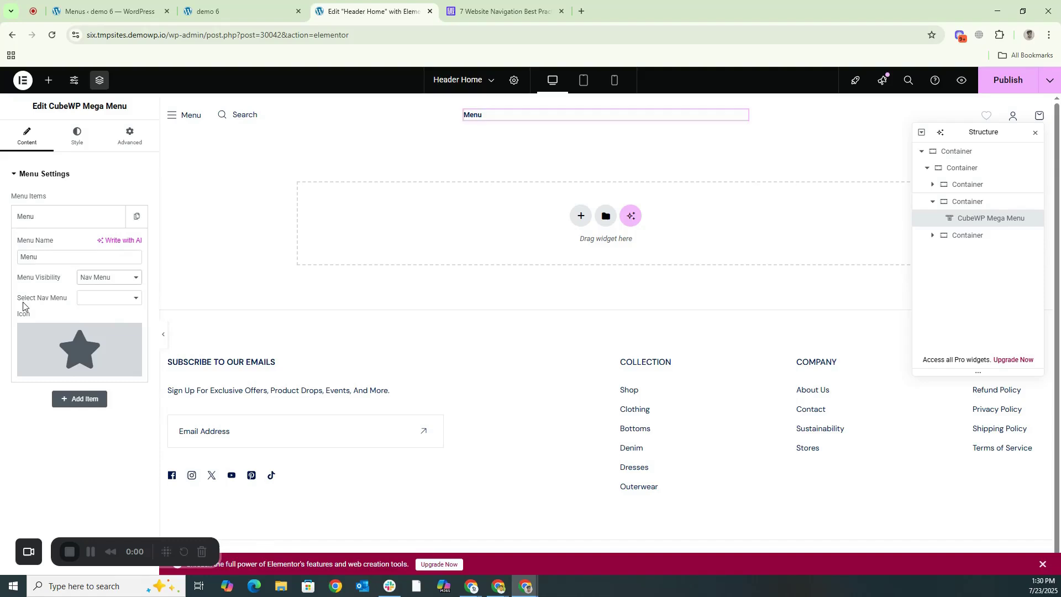
{"action": "left_click", "coordinate": [89, 303]}
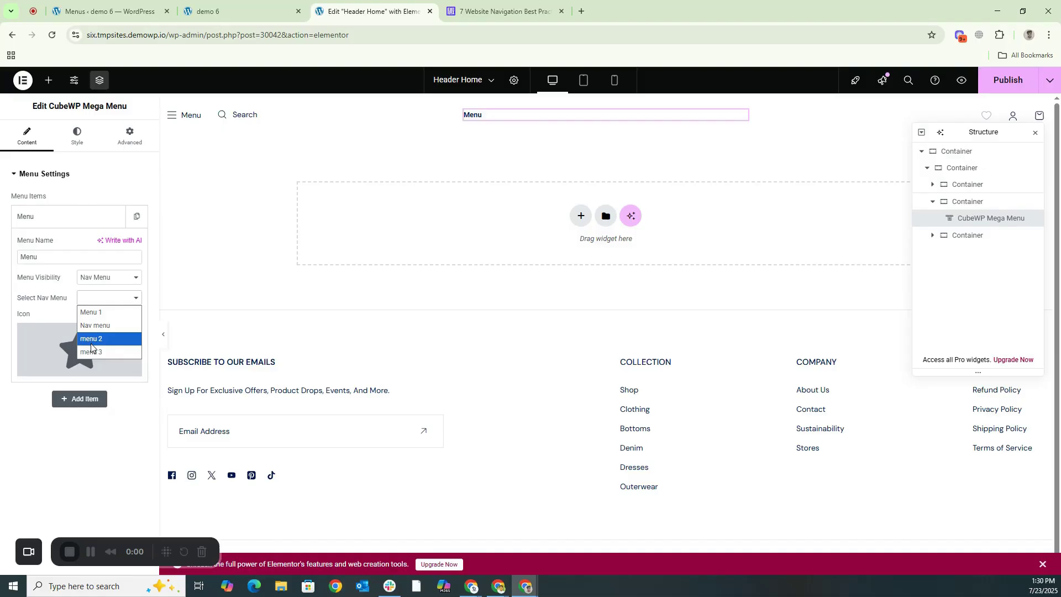
{"action": "left_click", "coordinate": [91, 351]}
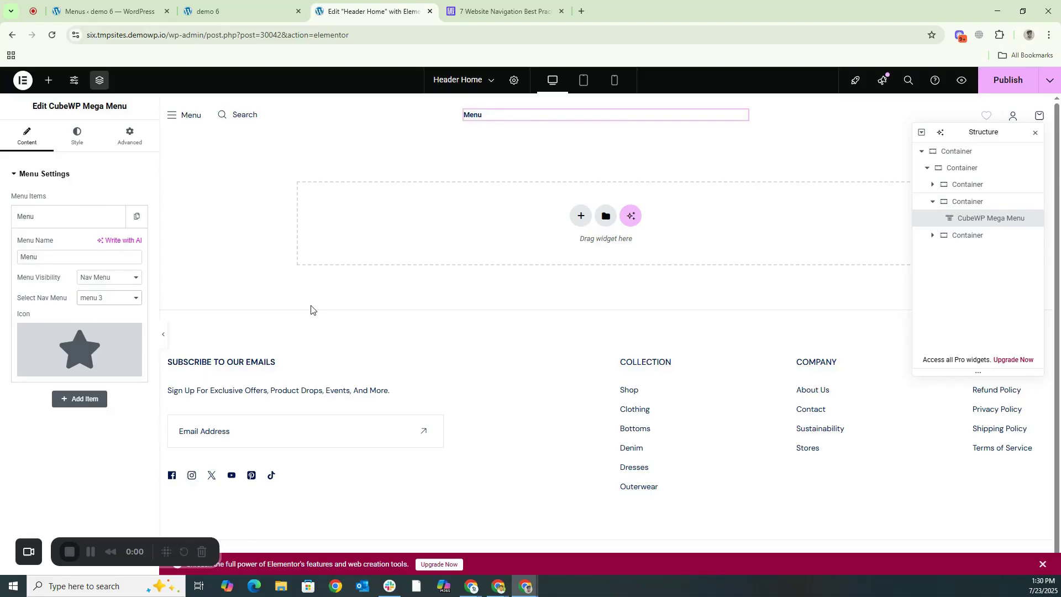
Step: Publish the header template and check the expanded Menu item on the reloaded front page
{"action": "left_click", "coordinate": [1003, 90]}
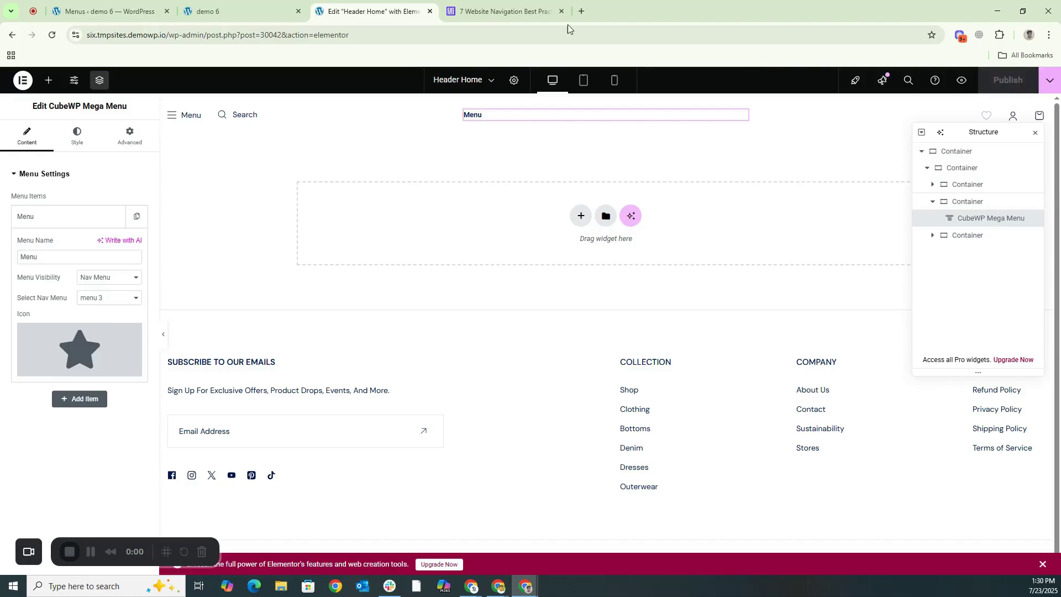
{"action": "left_click", "coordinate": [181, 6]}
{"action": "left_click", "coordinate": [52, 35]}
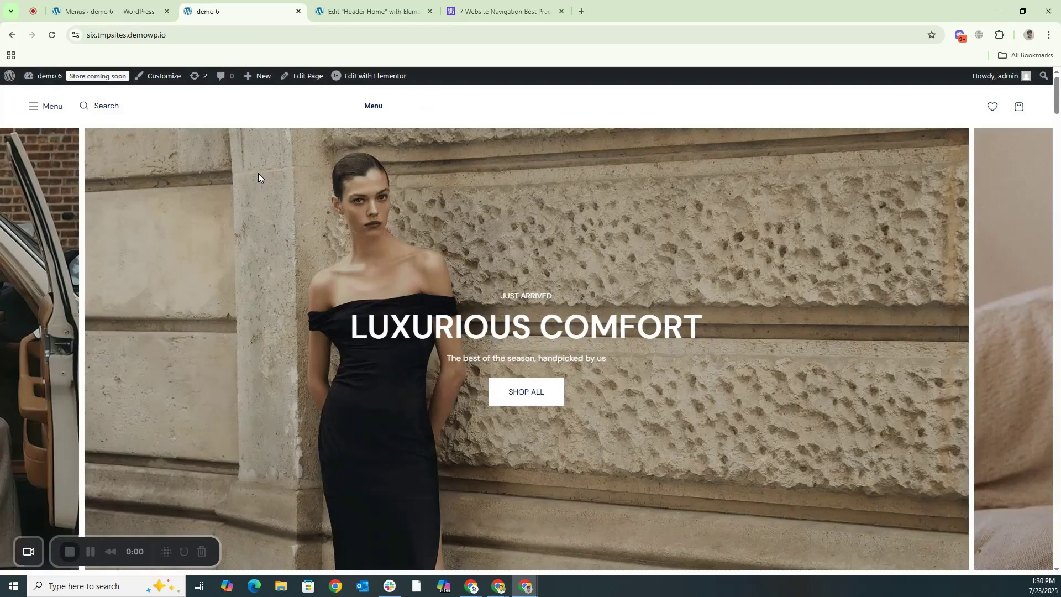
{"action": "mouse_move", "coordinate": [374, 108]}
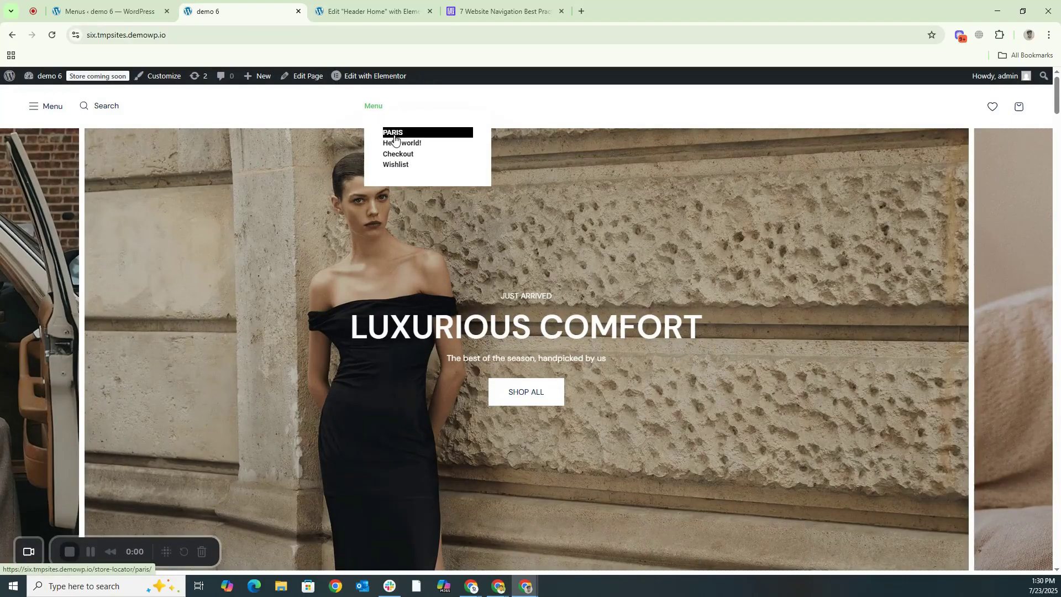
Step: Add the Reset Password, Store and My account pages to menu 3 in the WordPress menu editor
{"action": "left_click", "coordinate": [371, 3]}
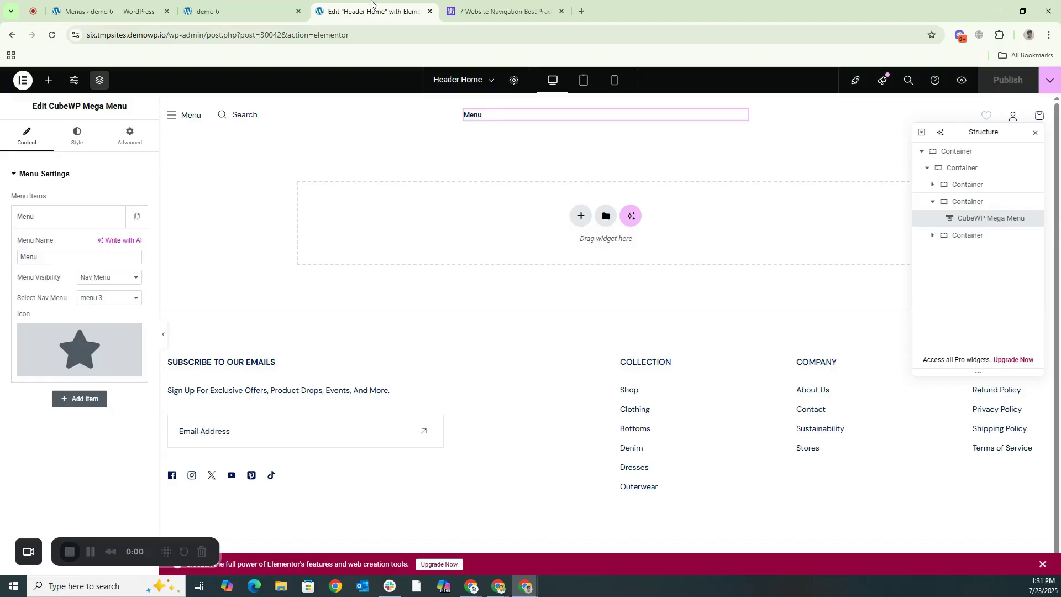
{"action": "left_click", "coordinate": [93, 8]}
{"action": "scroll", "coordinate": [272, 308], "scroll_direction": "down", "scroll_amount": 4}
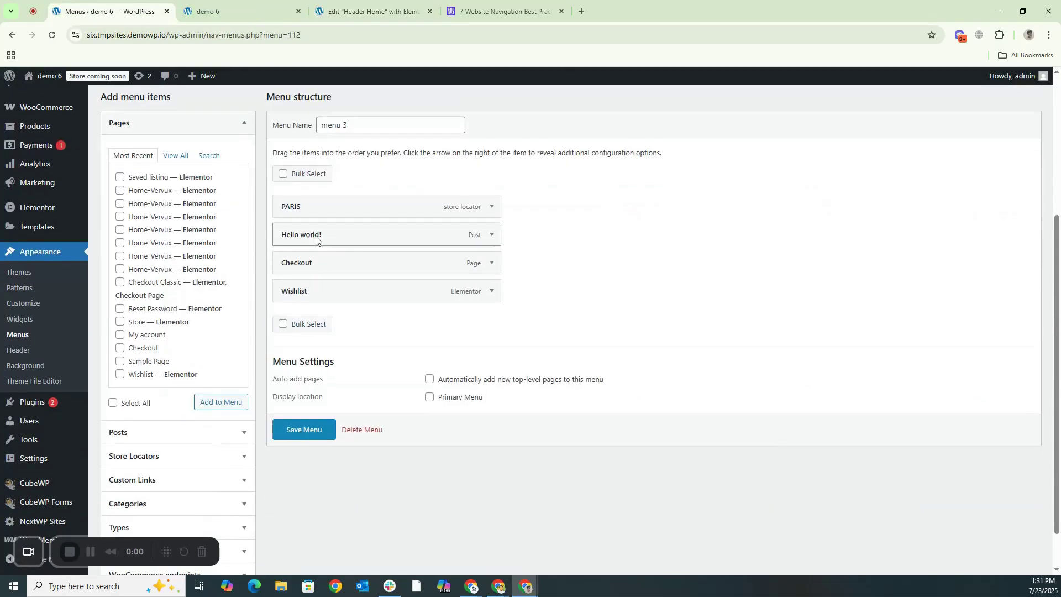
{"action": "left_click", "coordinate": [120, 322]}
{"action": "left_click", "coordinate": [120, 309]}
{"action": "left_click", "coordinate": [120, 335]}
{"action": "left_click", "coordinate": [221, 403]}
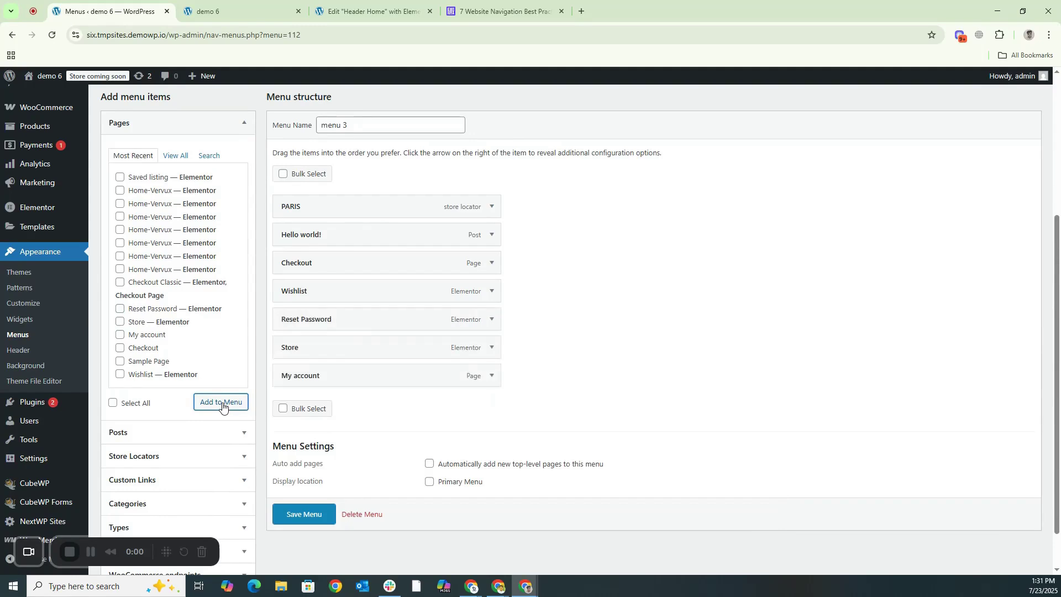
Step: Nest Reset Password under Wishlist, Store under Reset Password and My account under Store, and save menu 3
{"action": "left_click_drag", "start_coordinate": [302, 325], "coordinate": [339, 356]}
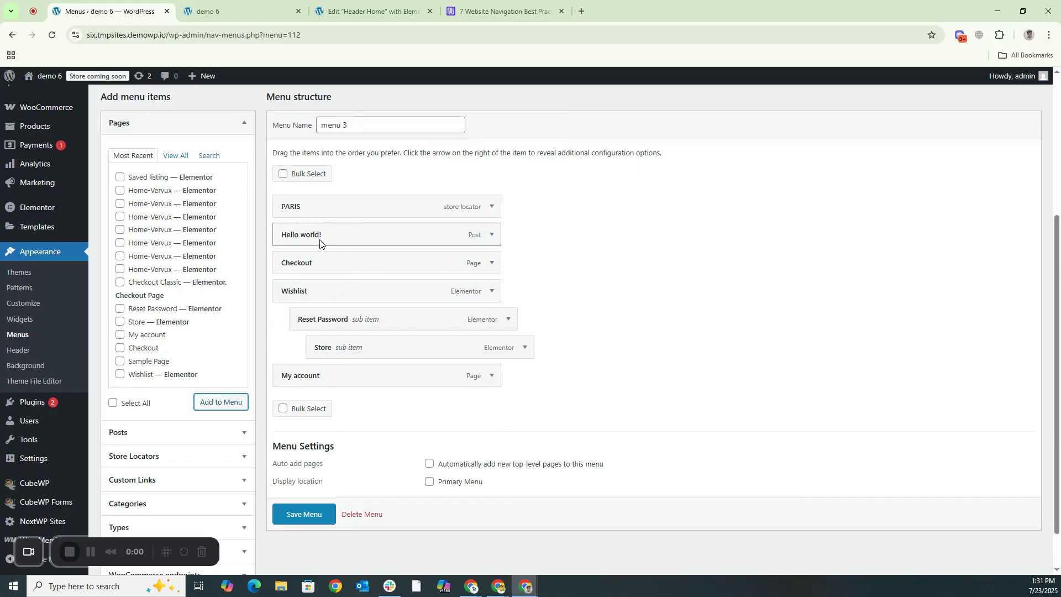
{"action": "left_click_drag", "start_coordinate": [332, 379], "coordinate": [401, 374]}
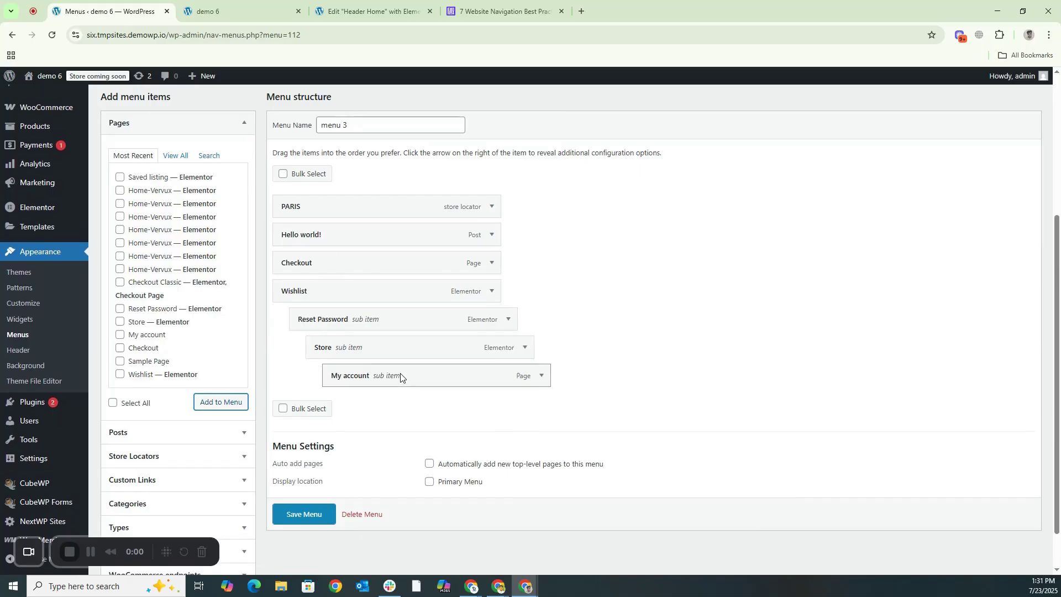
{"action": "left_click", "coordinate": [295, 515]}
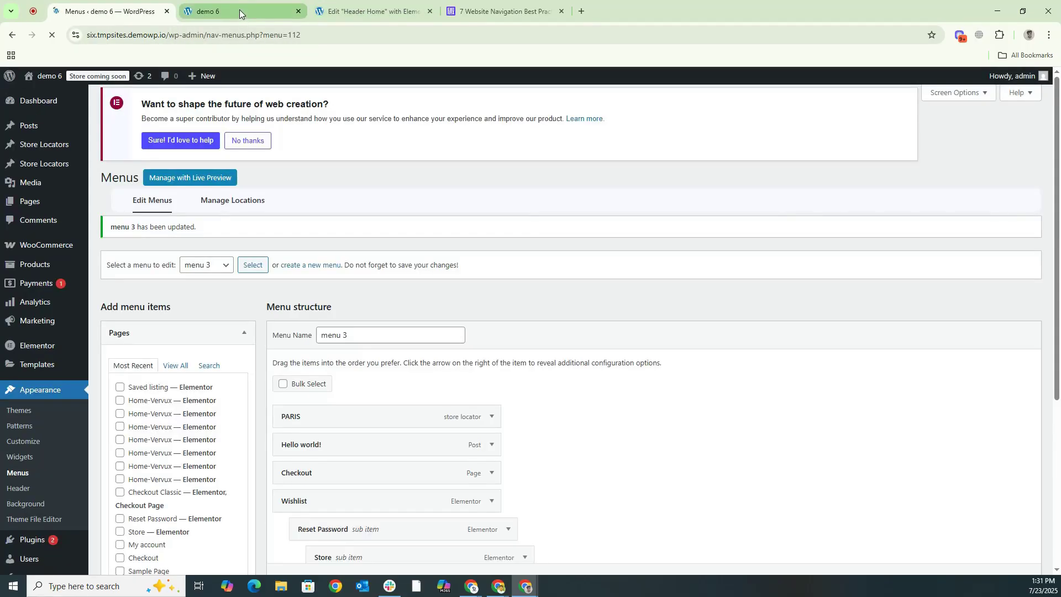
Step: Reload the front page and examine the nested submenus under Wishlist in the header menu
{"action": "left_click", "coordinate": [239, 12]}
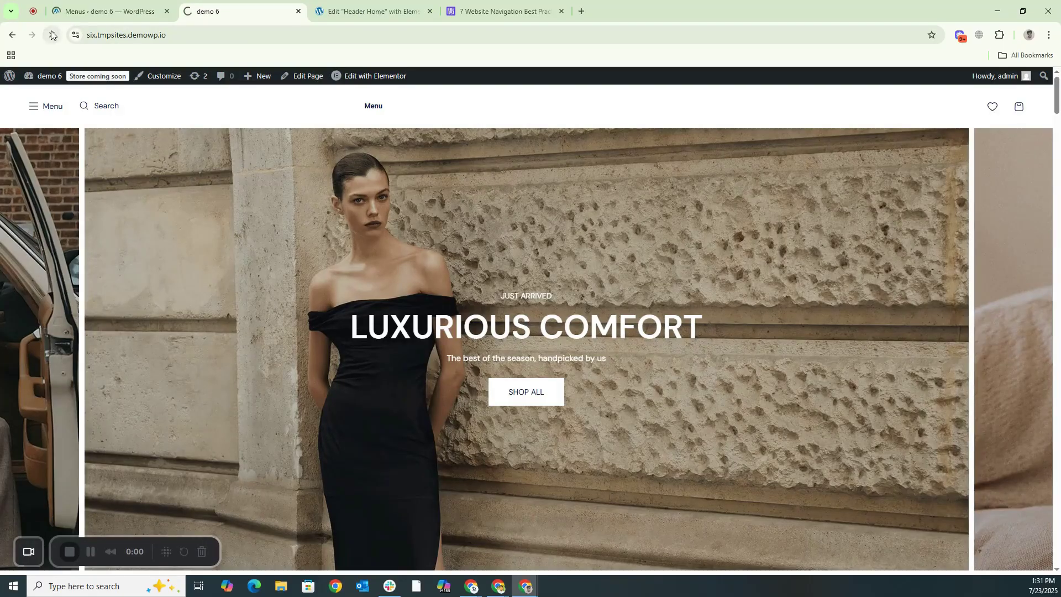
{"action": "left_click", "coordinate": [52, 34]}
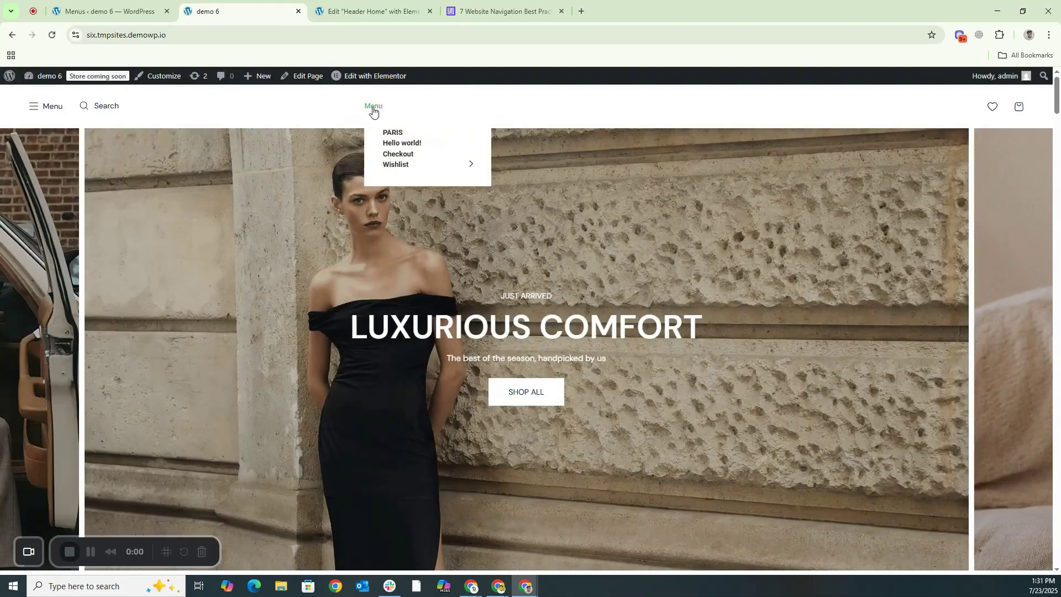
{"action": "mouse_move", "coordinate": [390, 166]}
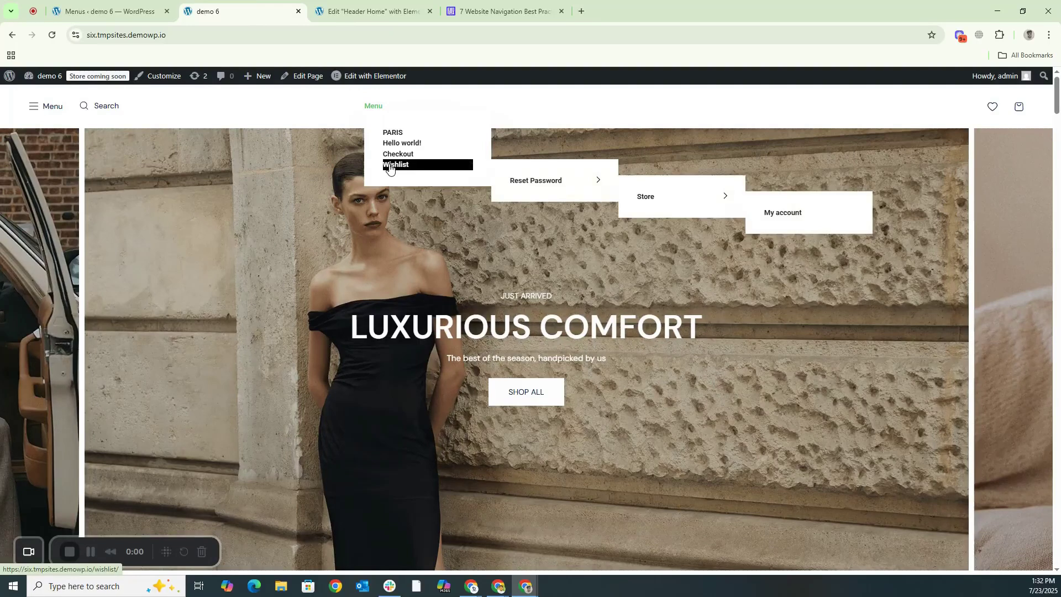
Step: Add another Store page item to menu 3 in the WordPress menu editor
{"action": "left_click", "coordinate": [99, 14]}
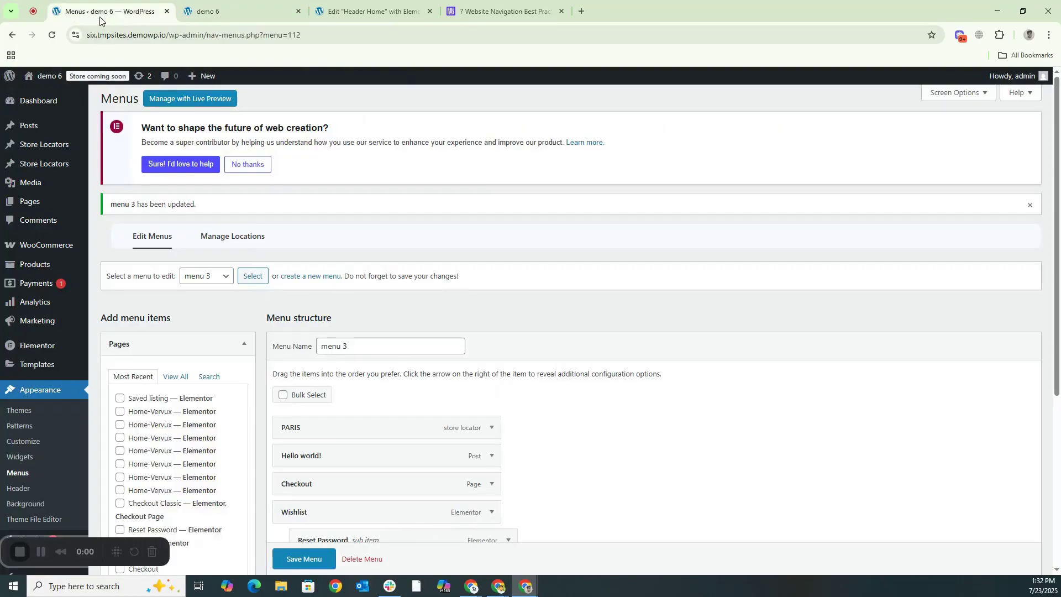
{"action": "scroll", "coordinate": [357, 303], "scroll_direction": "down", "scroll_amount": 2}
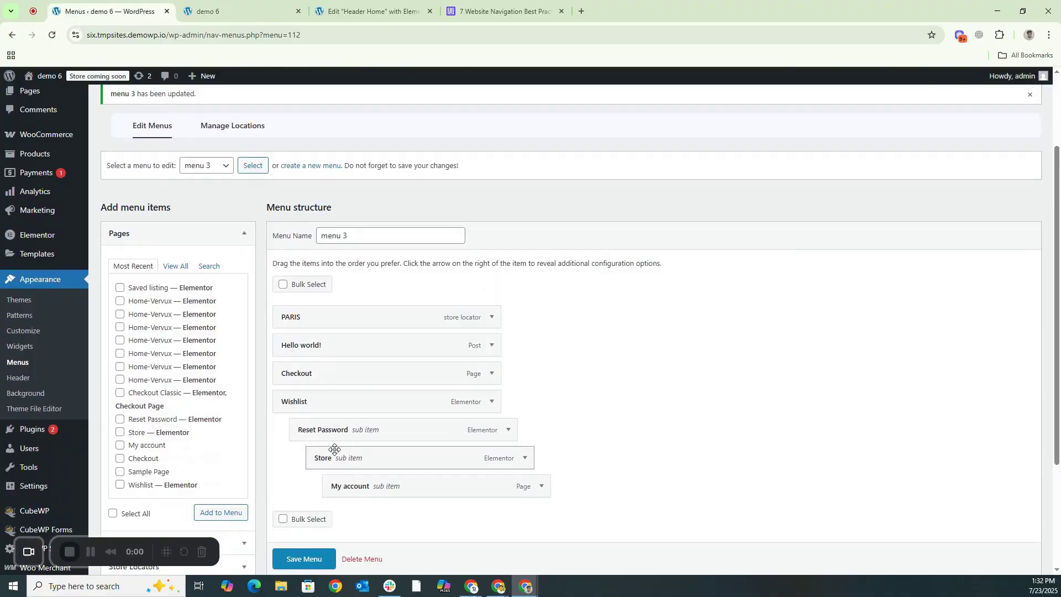
{"action": "mouse_move", "coordinate": [315, 373]}
{"action": "left_mouse_down"}
{"action": "mouse_move", "coordinate": [432, 377]}
{"action": "mouse_move", "coordinate": [339, 375]}
{"action": "mouse_move", "coordinate": [439, 353]}
{"action": "mouse_move", "coordinate": [341, 354]}
{"action": "mouse_move", "coordinate": [300, 376]}
{"action": "left_mouse_up"}
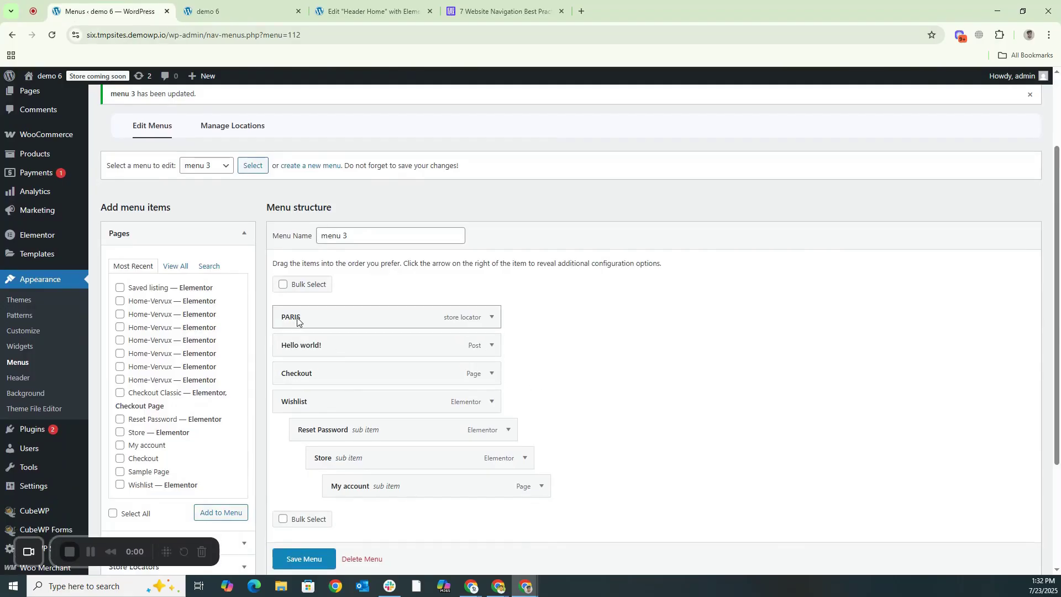
{"action": "left_click", "coordinate": [120, 432]}
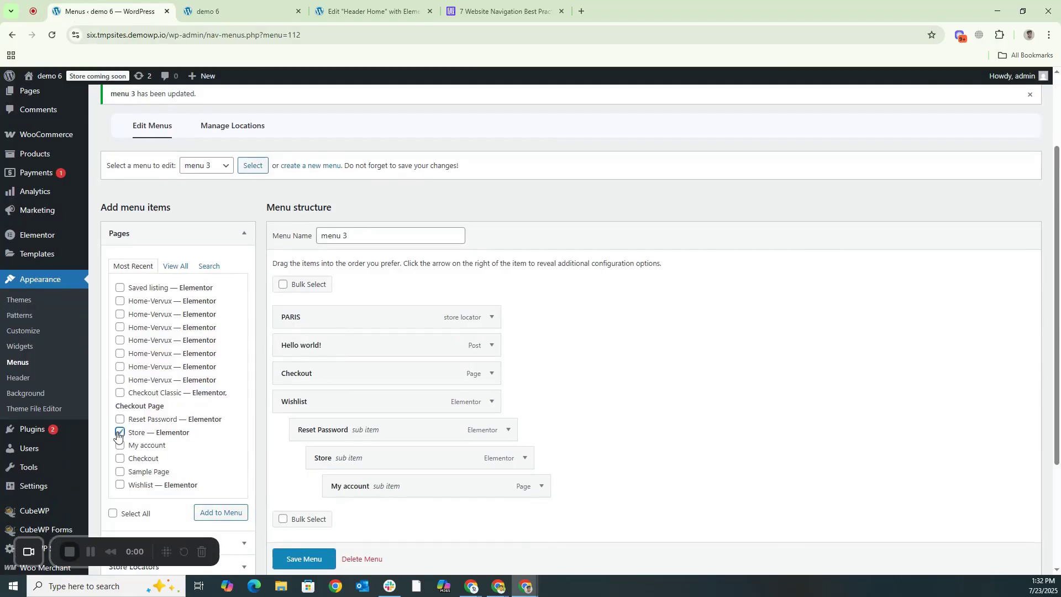
{"action": "left_click", "coordinate": [220, 511]}
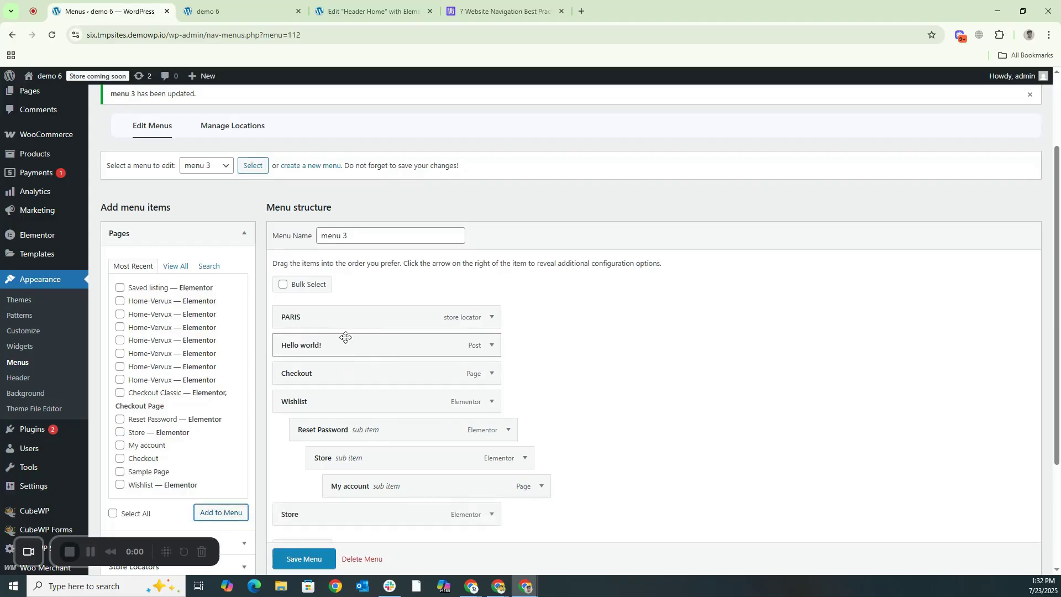
{"action": "scroll", "coordinate": [356, 376], "scroll_direction": "down", "scroll_amount": 2}
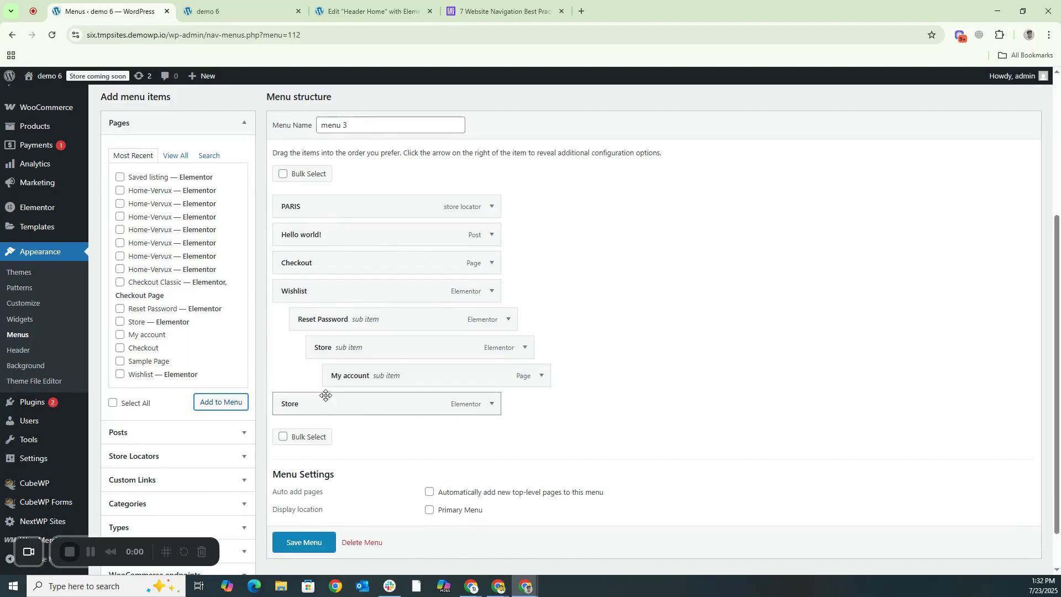
{"action": "scroll", "coordinate": [170, 343], "scroll_direction": "down", "scroll_amount": 1}
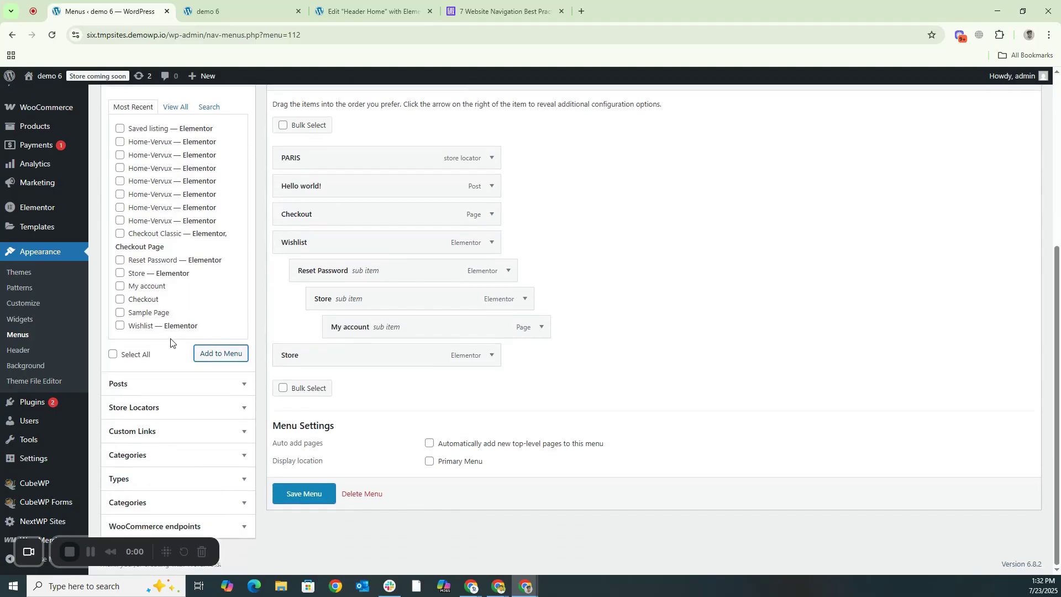
Step: Add the PARIS, NEW YORK and LONDON store locators to menu 3 in the WordPress menu editor
{"action": "left_click", "coordinate": [135, 408]}
{"action": "left_click", "coordinate": [120, 193]}
{"action": "left_click", "coordinate": [120, 207]}
{"action": "left_click", "coordinate": [120, 220]}
{"action": "left_click", "coordinate": [208, 249]}
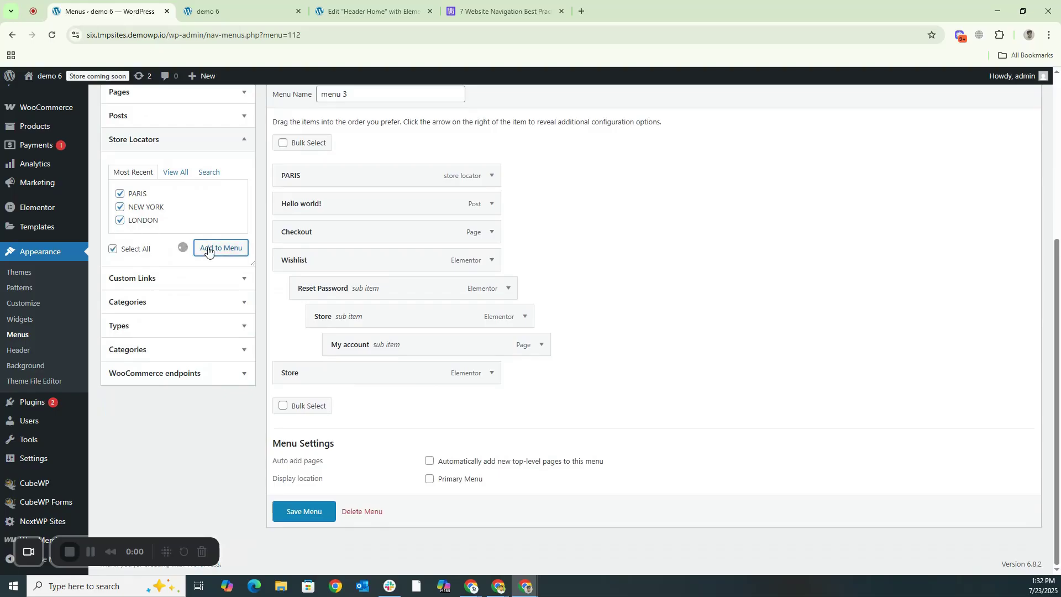
Step: Nest PARIS, NEW YORK and LONDON under the last Store item as sub items and save menu 3
{"action": "scroll", "coordinate": [354, 282], "scroll_direction": "down", "scroll_amount": 2}
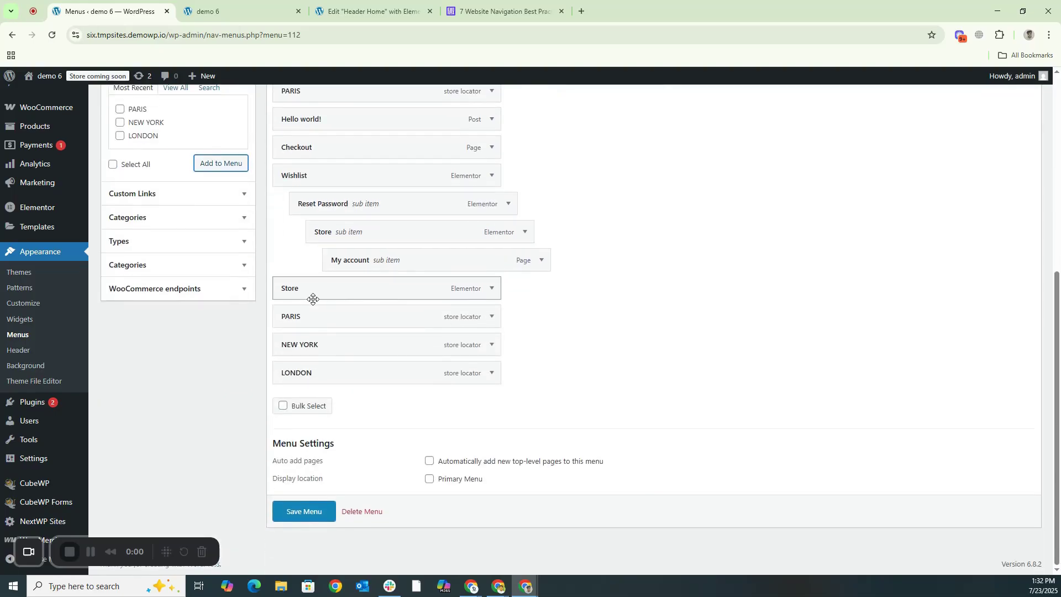
{"action": "left_click_drag", "start_coordinate": [310, 317], "coordinate": [323, 382]}
{"action": "left_click", "coordinate": [311, 514]}
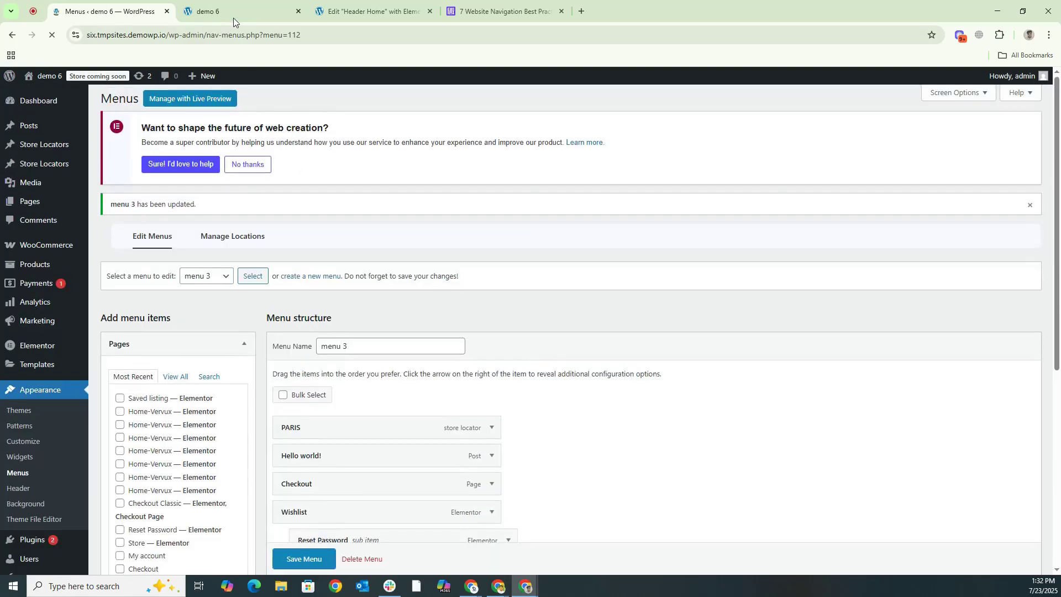
Step: Reload the front page and examine the submenu under Store in the header menu
{"action": "left_click", "coordinate": [233, 16]}
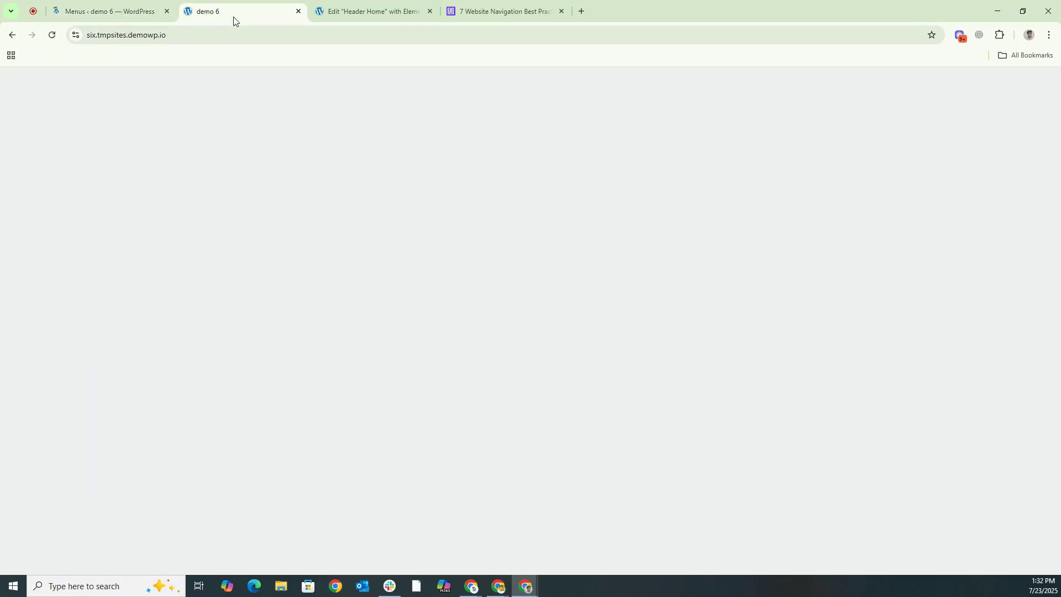
{"action": "left_click", "coordinate": [51, 36]}
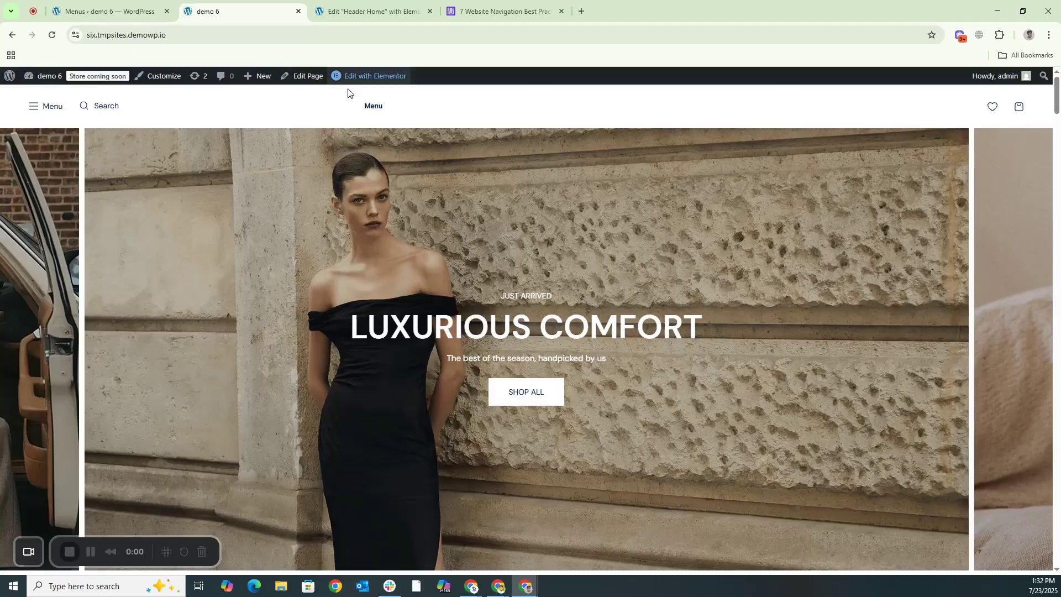
{"action": "mouse_move", "coordinate": [374, 114]}
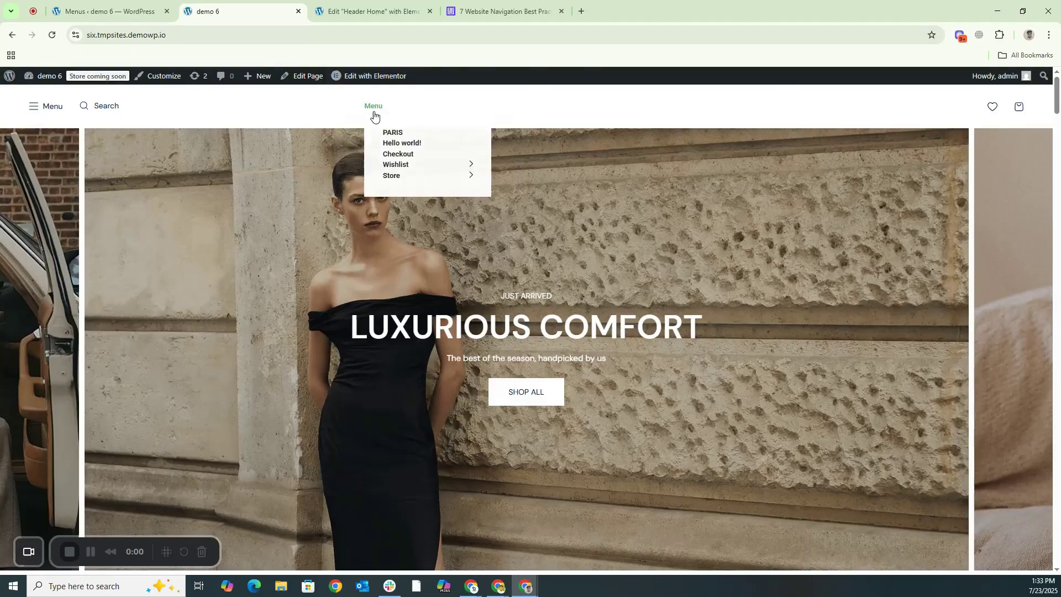
{"action": "mouse_move", "coordinate": [393, 176]}
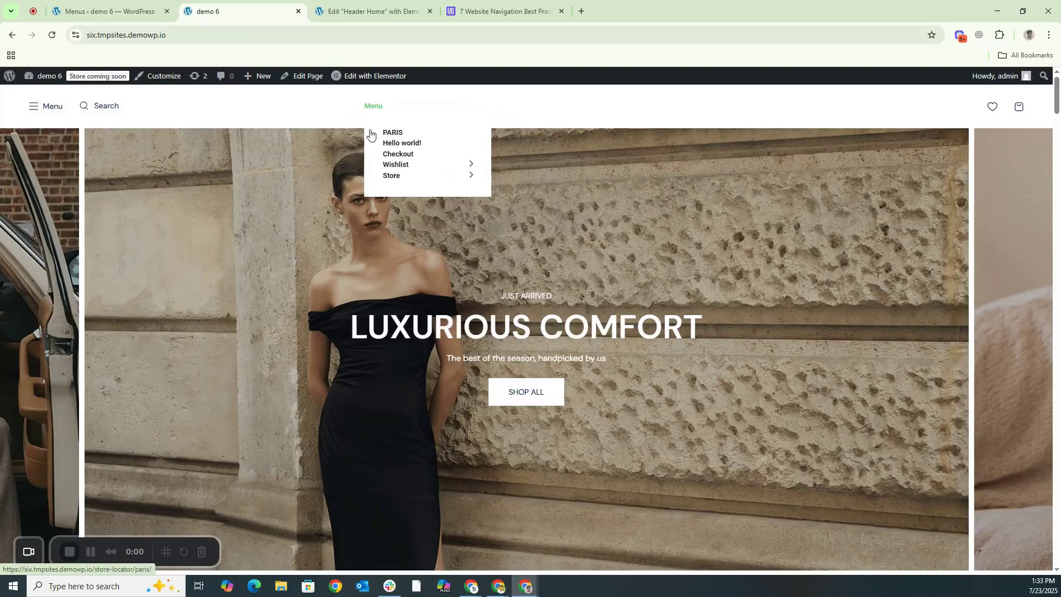
{"action": "mouse_move", "coordinate": [435, 174]}
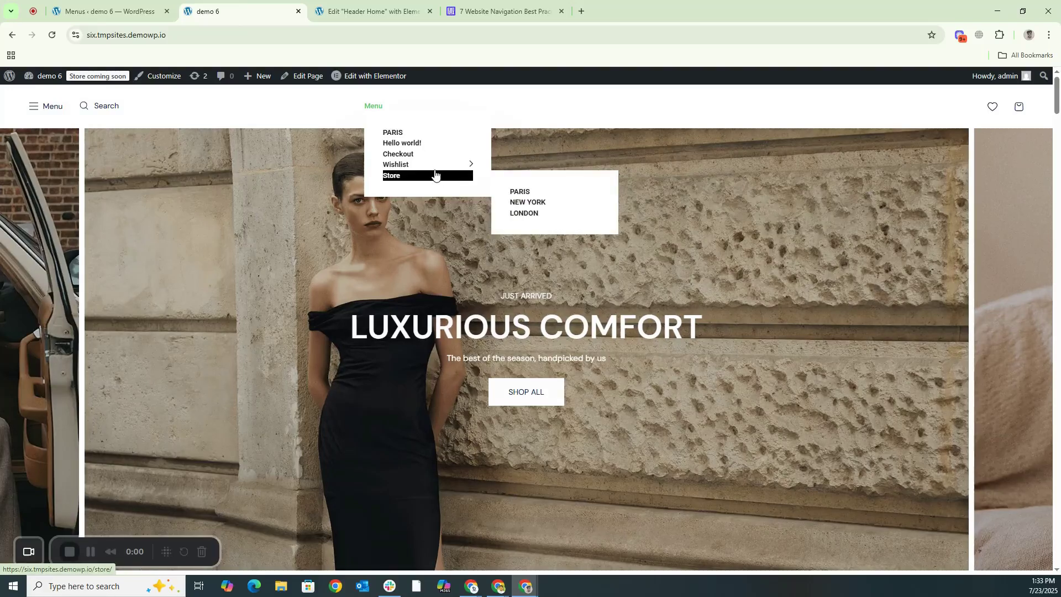
Step: In the Elementor header editor, set the CubeWP Mega Menu's normal text background color to #FFFFFF
{"action": "left_click", "coordinate": [369, 11]}
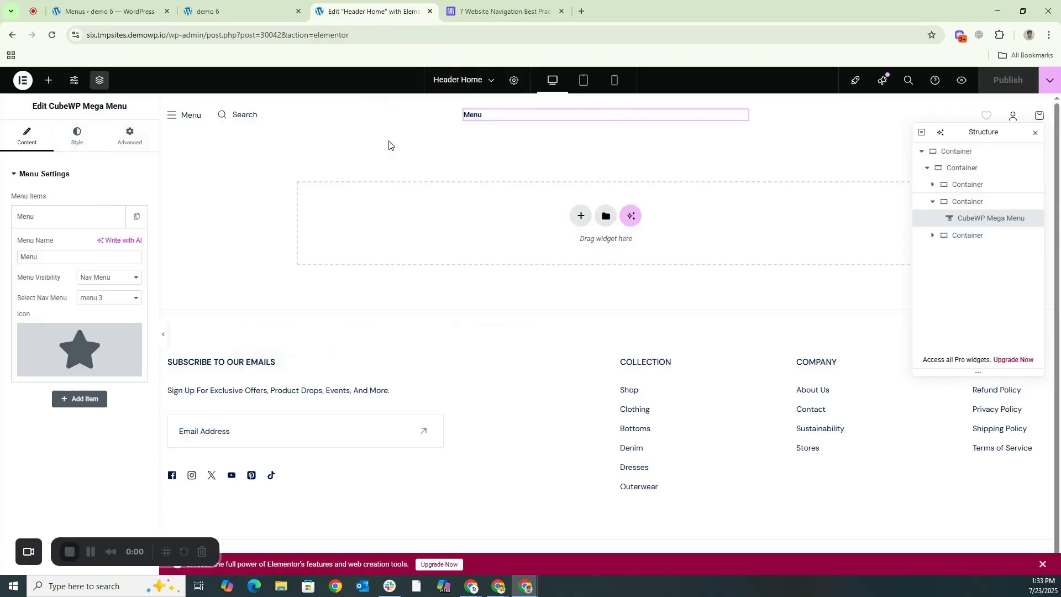
{"action": "left_click", "coordinate": [132, 133]}
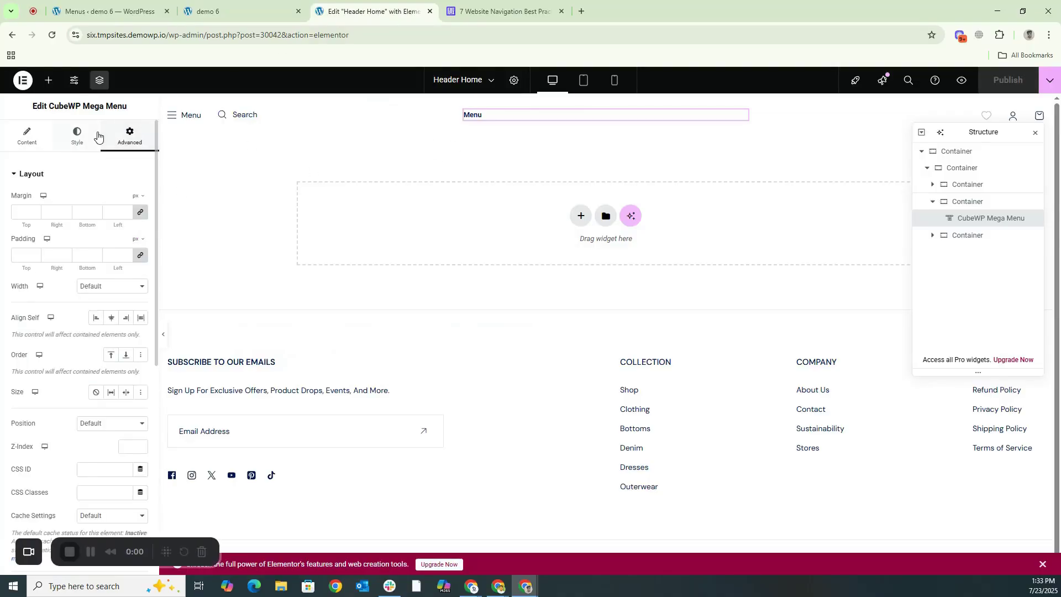
{"action": "left_click", "coordinate": [79, 137]}
{"action": "scroll", "coordinate": [80, 218], "scroll_direction": "down", "scroll_amount": 2}
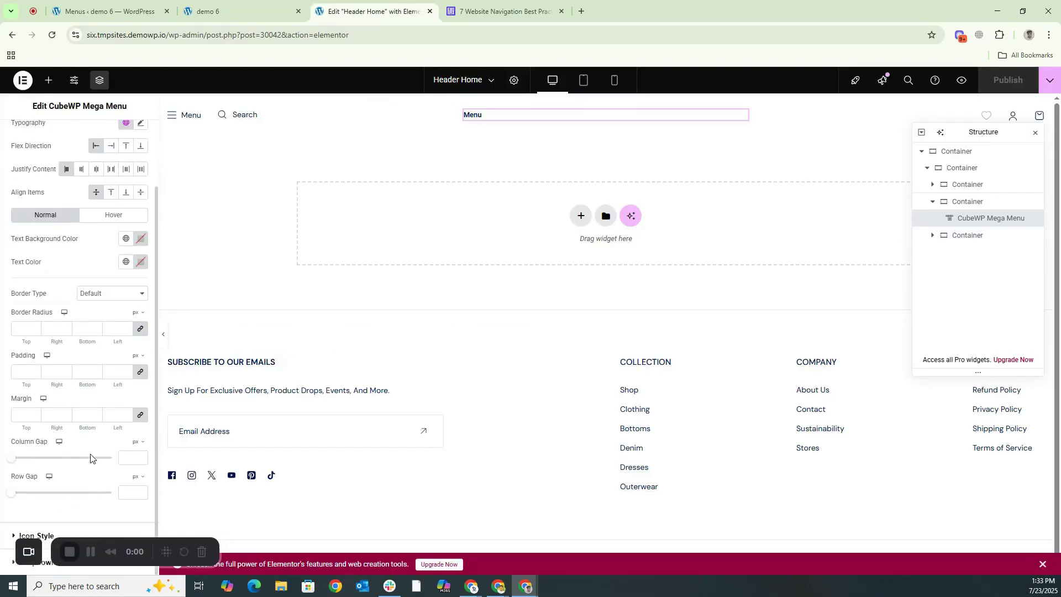
{"action": "left_click", "coordinate": [141, 239]}
{"action": "left_click_drag", "start_coordinate": [115, 312], "coordinate": [71, 280]}
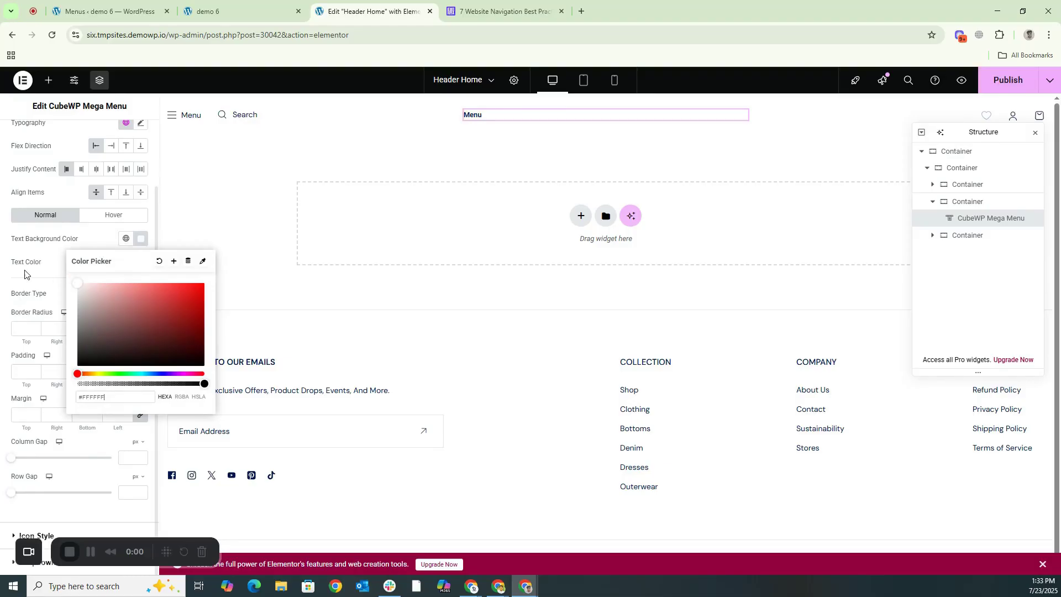
{"action": "left_click", "coordinate": [141, 239]}
Step: Set the CubeWP Mega Menu's normal text color to a bright red
{"action": "left_click", "coordinate": [141, 262]}
{"action": "left_click_drag", "start_coordinate": [140, 387], "coordinate": [206, 311]}
{"action": "left_click", "coordinate": [60, 293]}
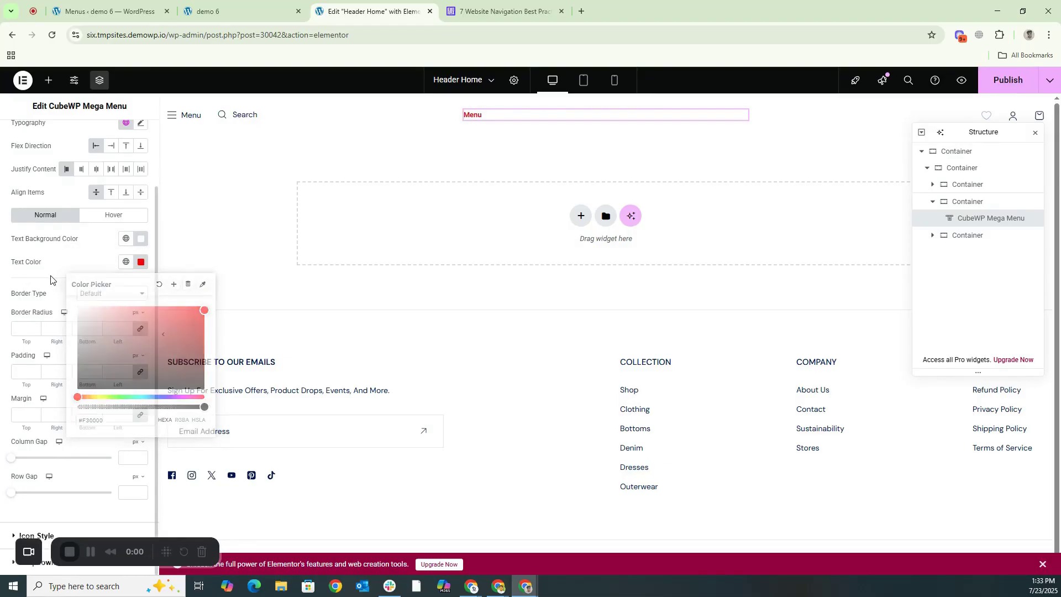
Step: Set the hover text color of the Mega Menu's dropdown items to #000000
{"action": "left_click", "coordinate": [39, 535]}
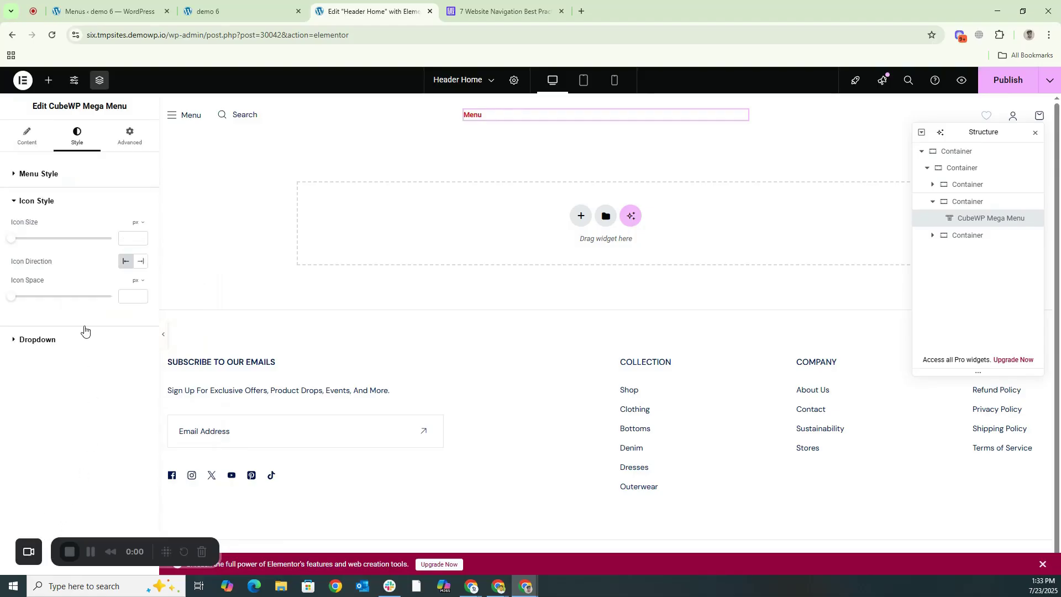
{"action": "left_click", "coordinate": [39, 340]}
{"action": "scroll", "coordinate": [88, 359], "scroll_direction": "down", "scroll_amount": 1}
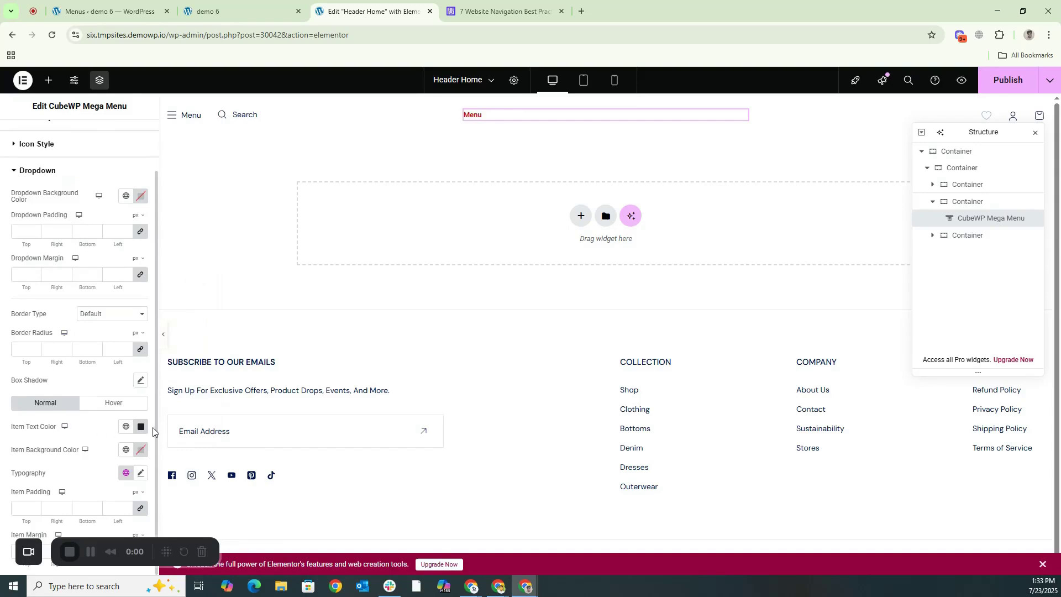
{"action": "mouse_move", "coordinate": [481, 120]}
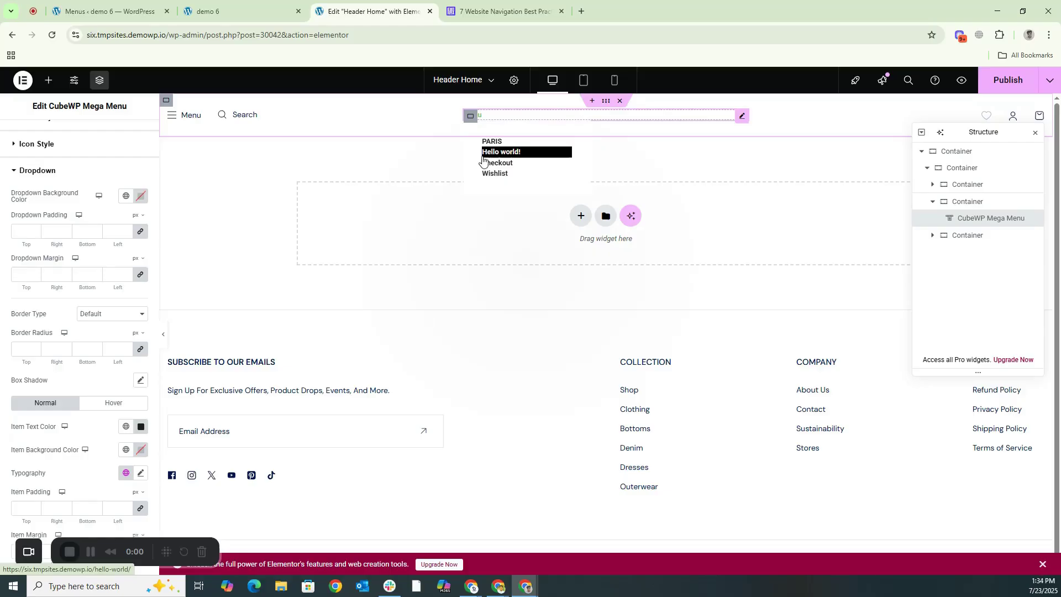
{"action": "left_click", "coordinate": [113, 403]}
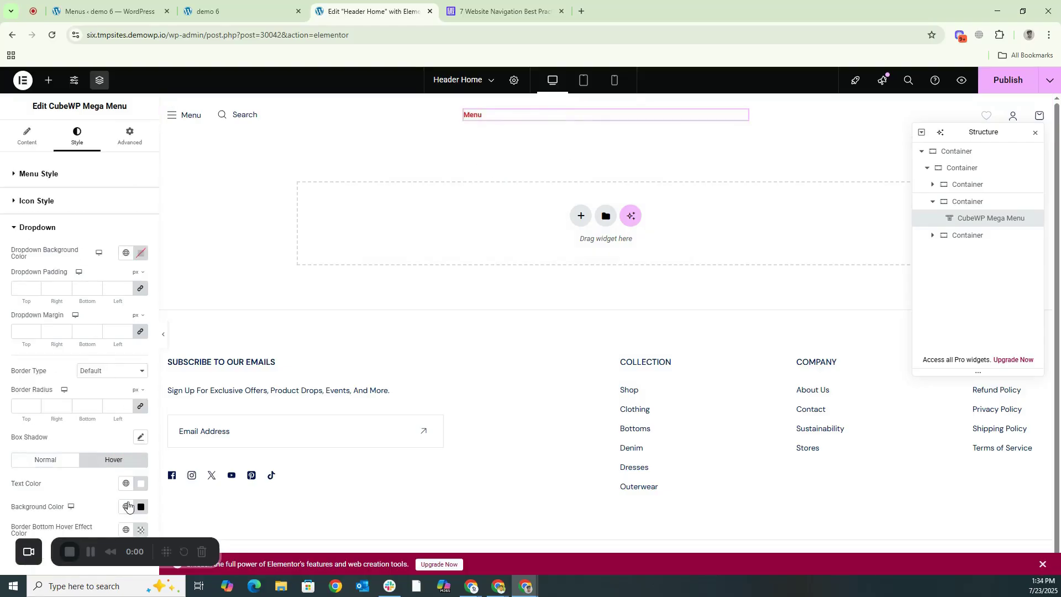
{"action": "left_click", "coordinate": [140, 486]}
{"action": "left_click_drag", "start_coordinate": [107, 381], "coordinate": [215, 434]}
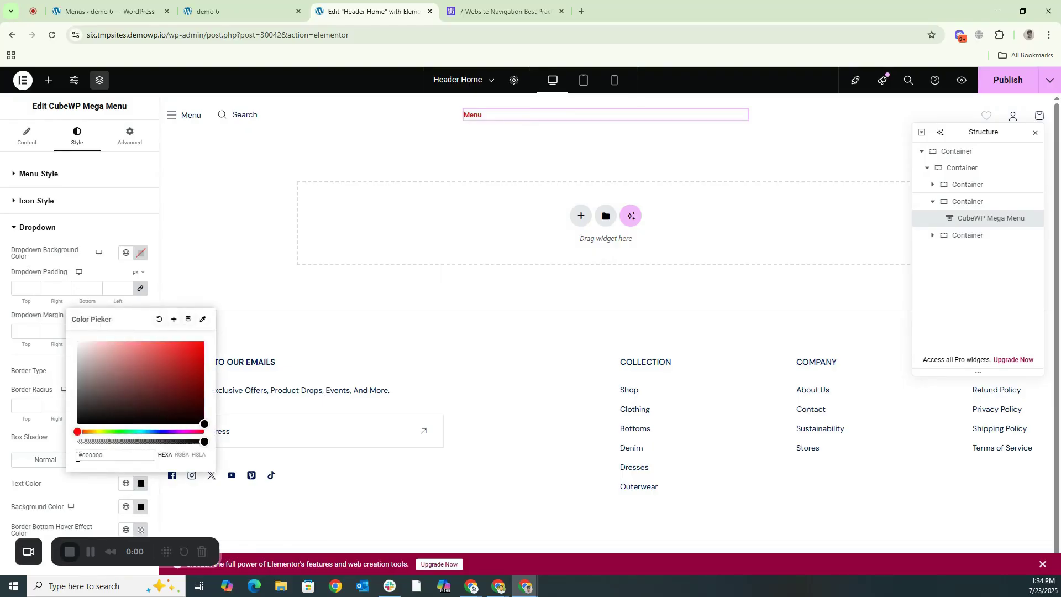
{"action": "left_click", "coordinate": [46, 497]}
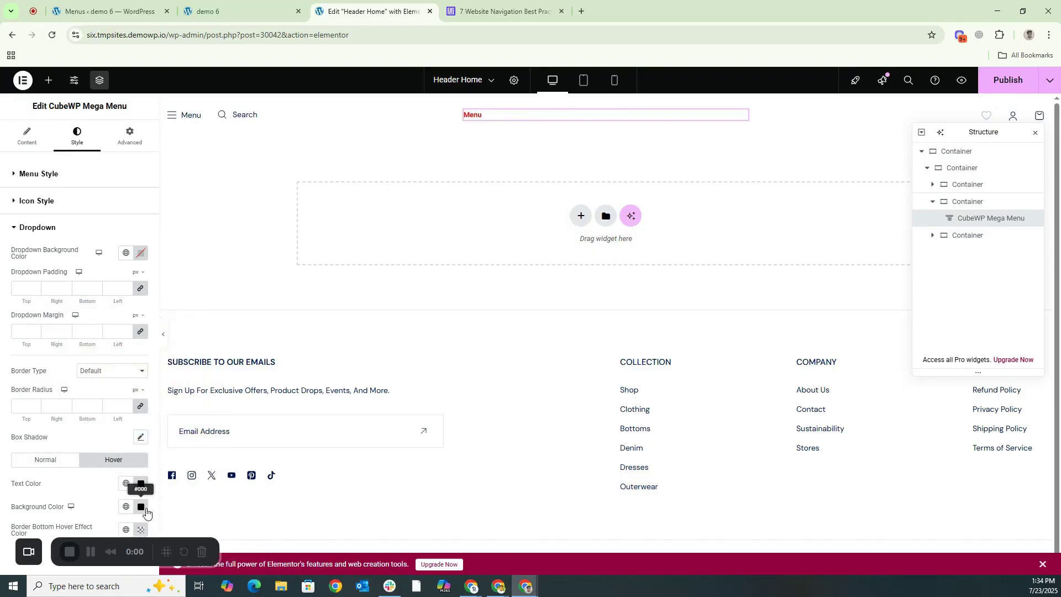
Step: Set the dropdown items' hover background to the translucent color #B474742E and publish the header
{"action": "left_click", "coordinate": [142, 508]}
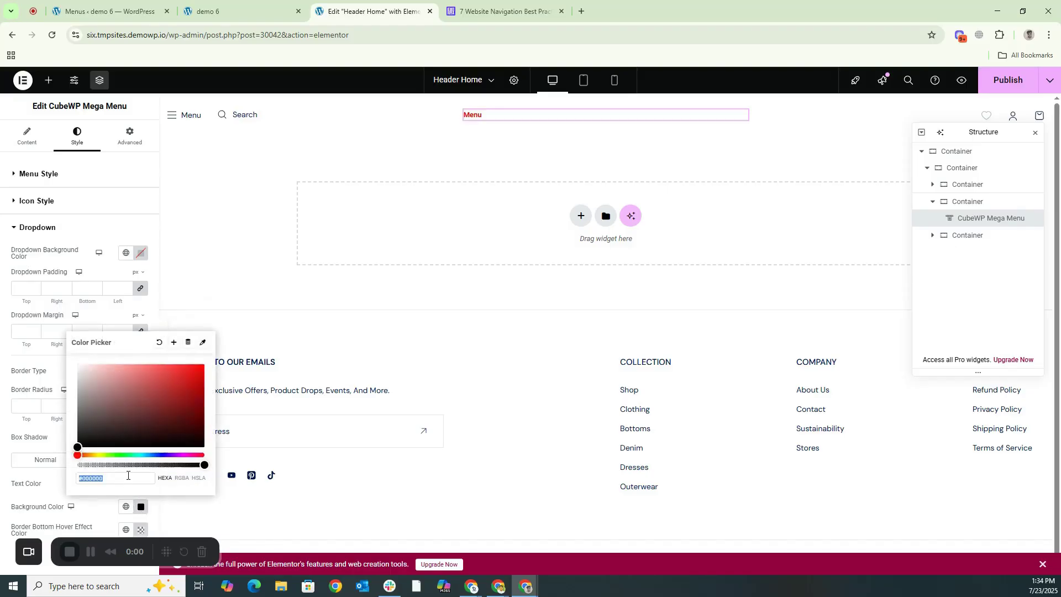
{"action": "left_click", "coordinate": [101, 426]}
{"action": "left_click_drag", "start_coordinate": [100, 426], "coordinate": [122, 389]}
{"action": "left_click", "coordinate": [100, 465]}
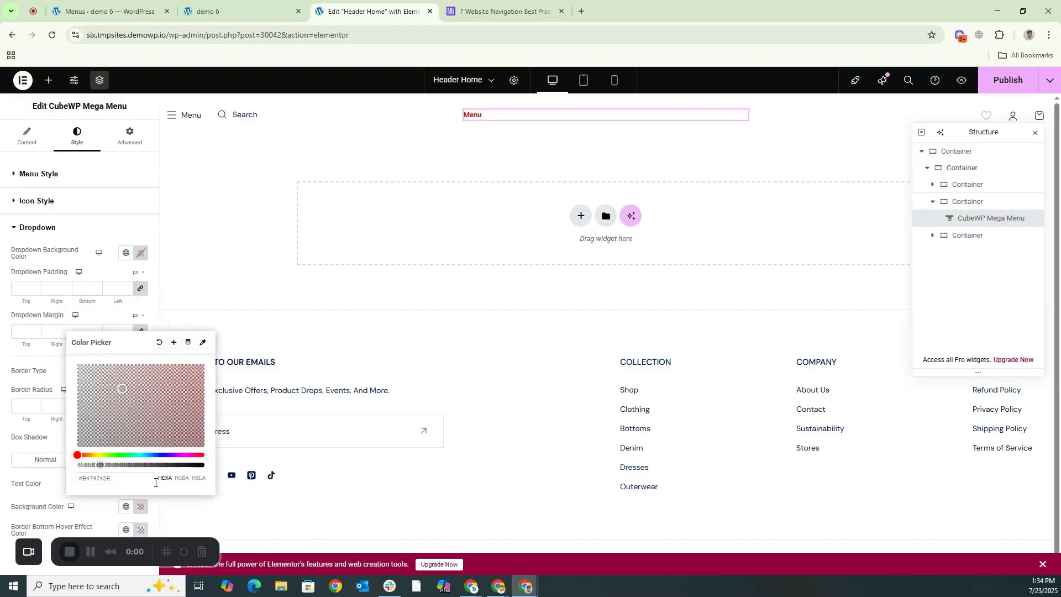
{"action": "mouse_move", "coordinate": [476, 116]}
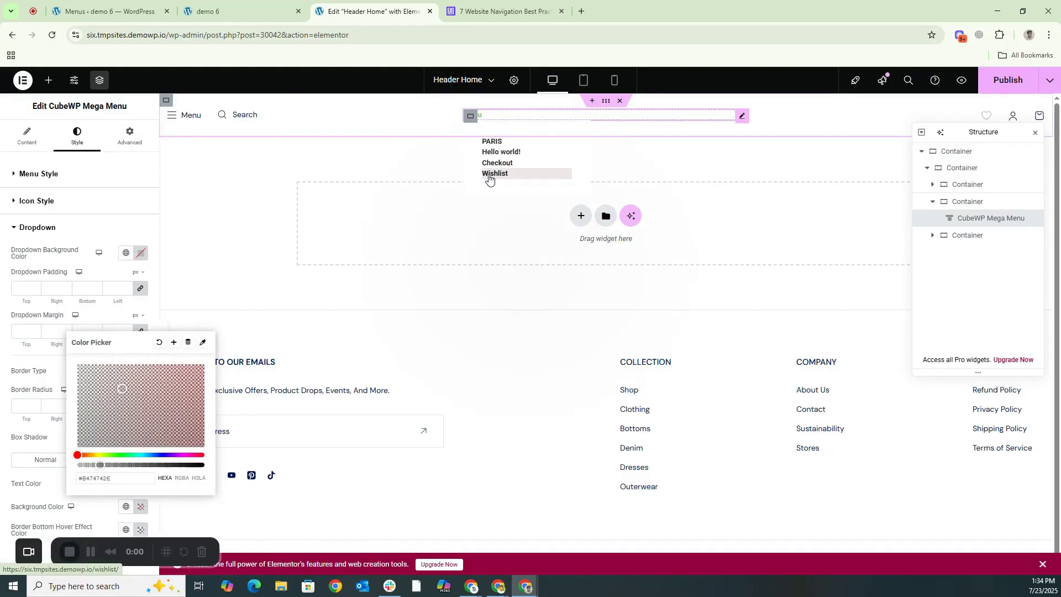
{"action": "left_click", "coordinate": [1012, 81]}
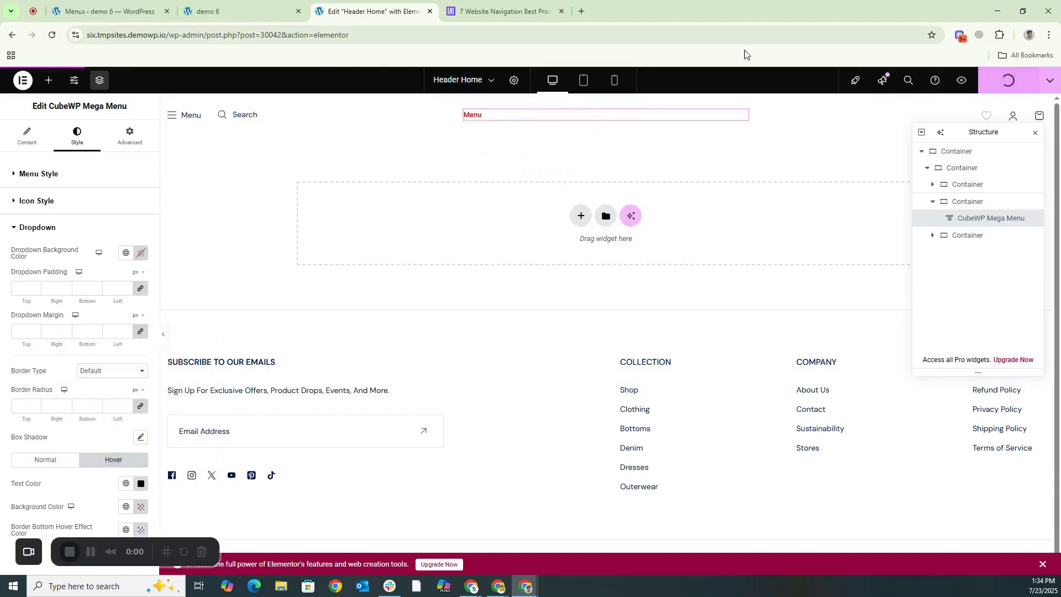
Step: Reload the front page and examine the restyled header menu and its dropdown hover colors
{"action": "left_click", "coordinate": [244, 12]}
{"action": "left_click", "coordinate": [52, 35]}
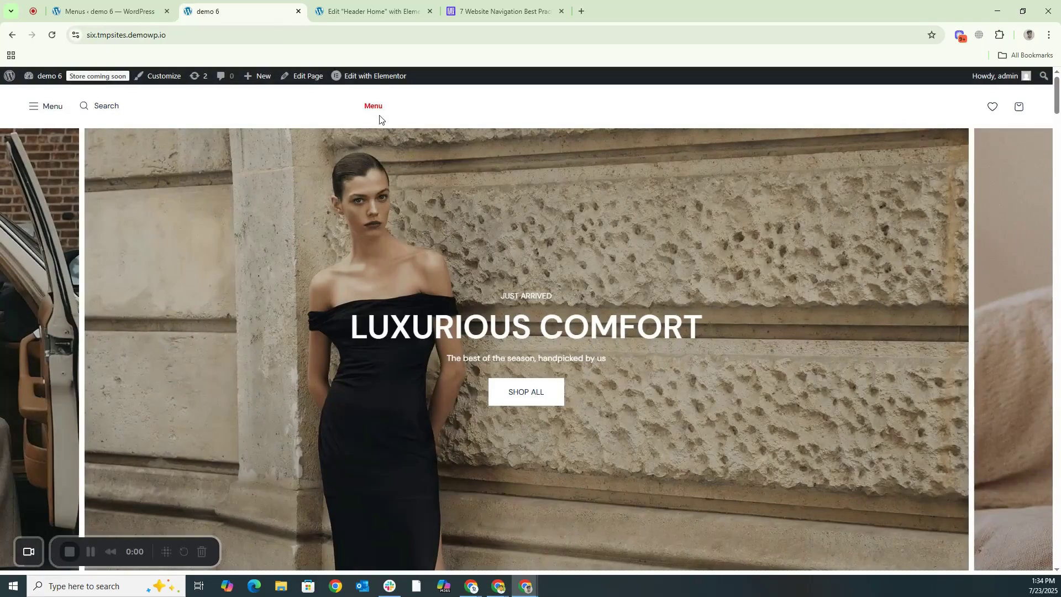
{"action": "mouse_move", "coordinate": [373, 109]}
{"action": "mouse_move", "coordinate": [395, 177]}
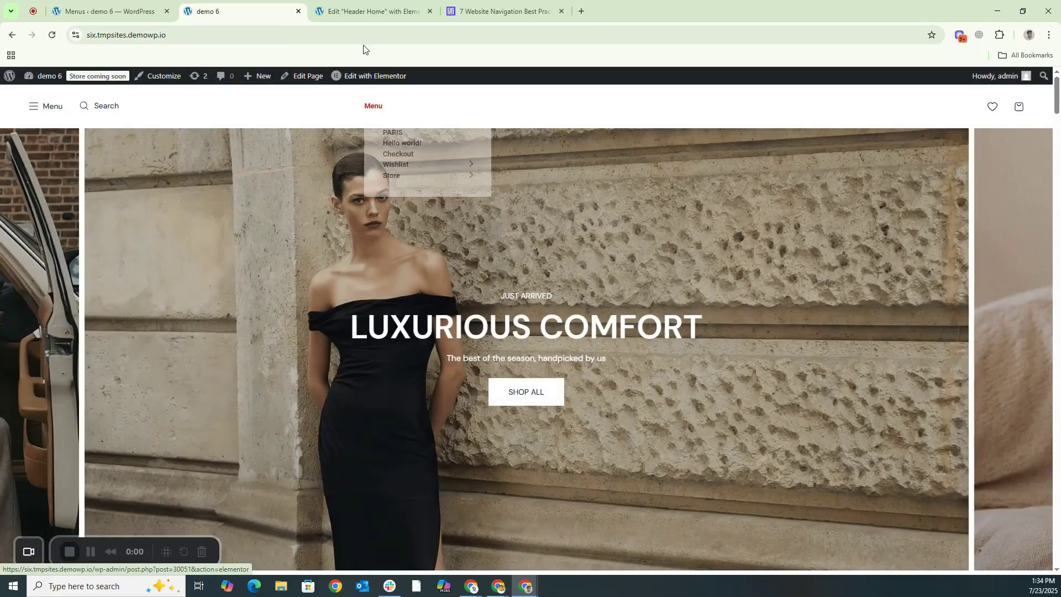
Step: Review the advanced layout and effect options of the CubeWP Mega Menu widget in the header editor
{"action": "left_click", "coordinate": [361, 14]}
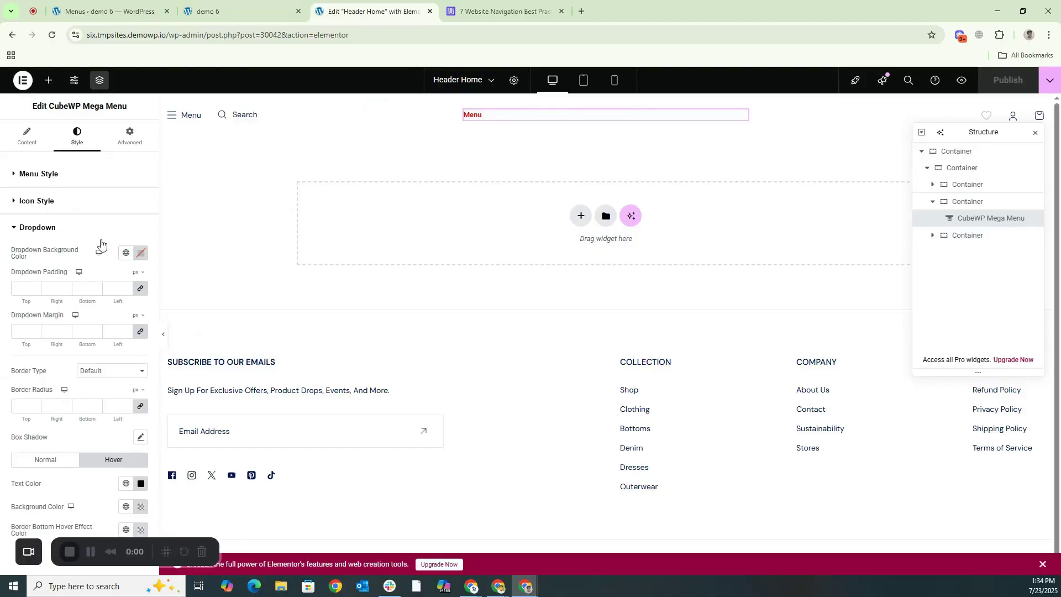
{"action": "left_click", "coordinate": [128, 142]}
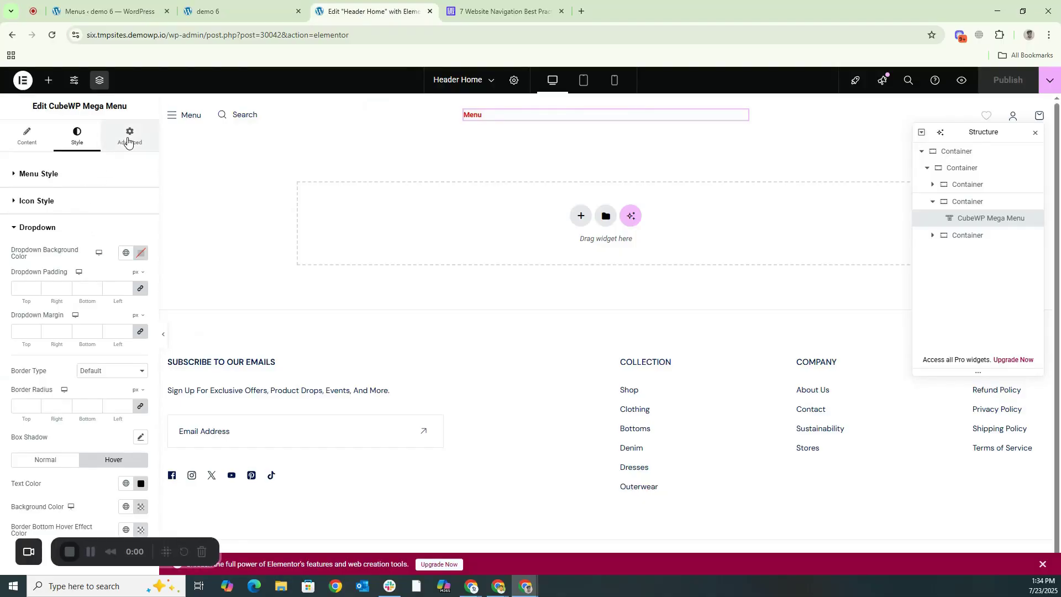
{"action": "scroll", "coordinate": [71, 256], "scroll_direction": "down", "scroll_amount": 1}
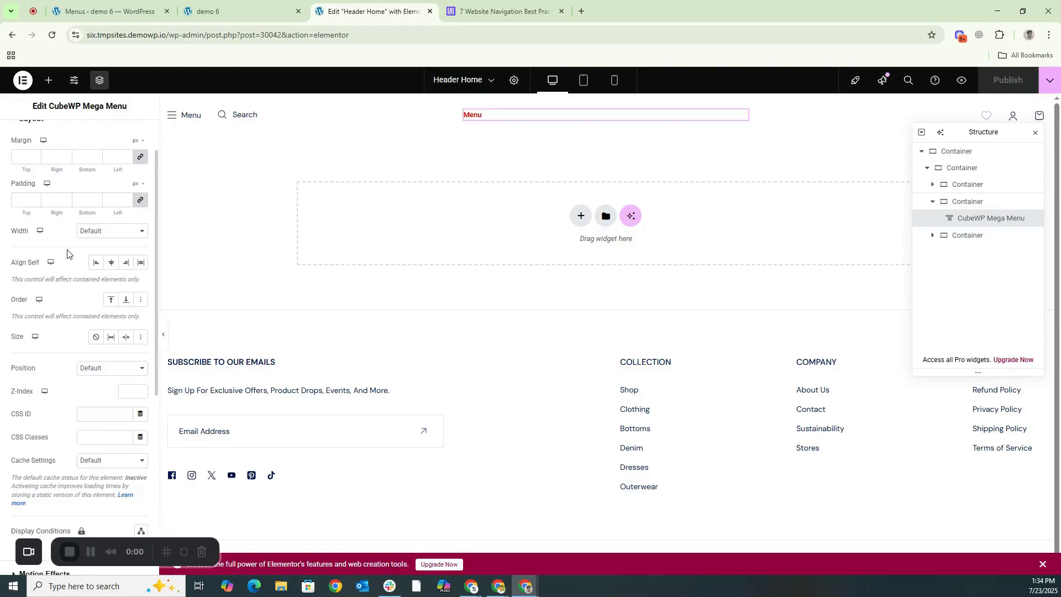
{"action": "scroll", "coordinate": [67, 254], "scroll_direction": "down", "scroll_amount": 2}
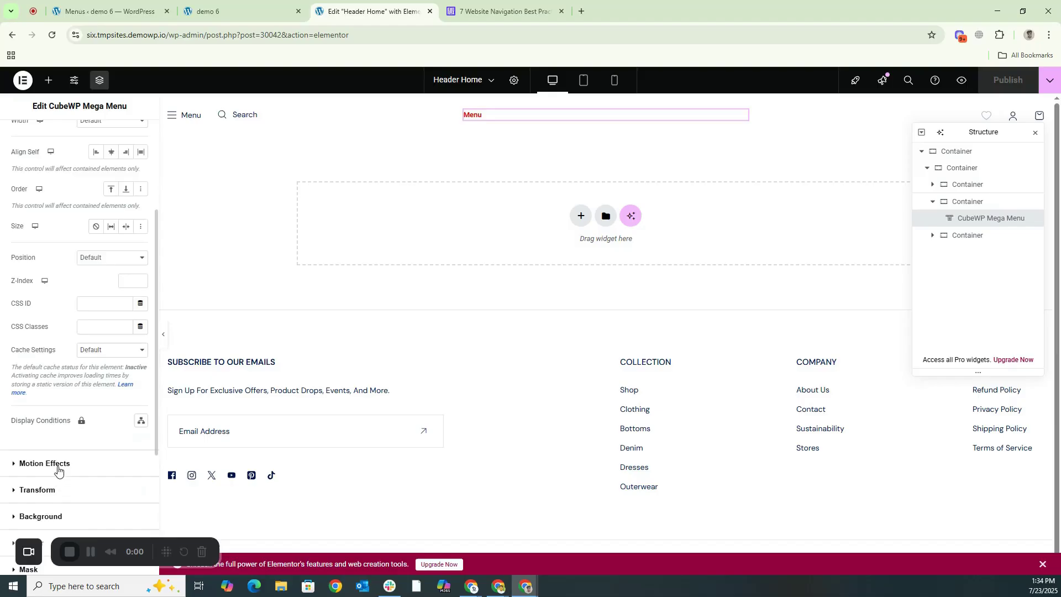
{"action": "scroll", "coordinate": [58, 471], "scroll_direction": "down", "scroll_amount": 1}
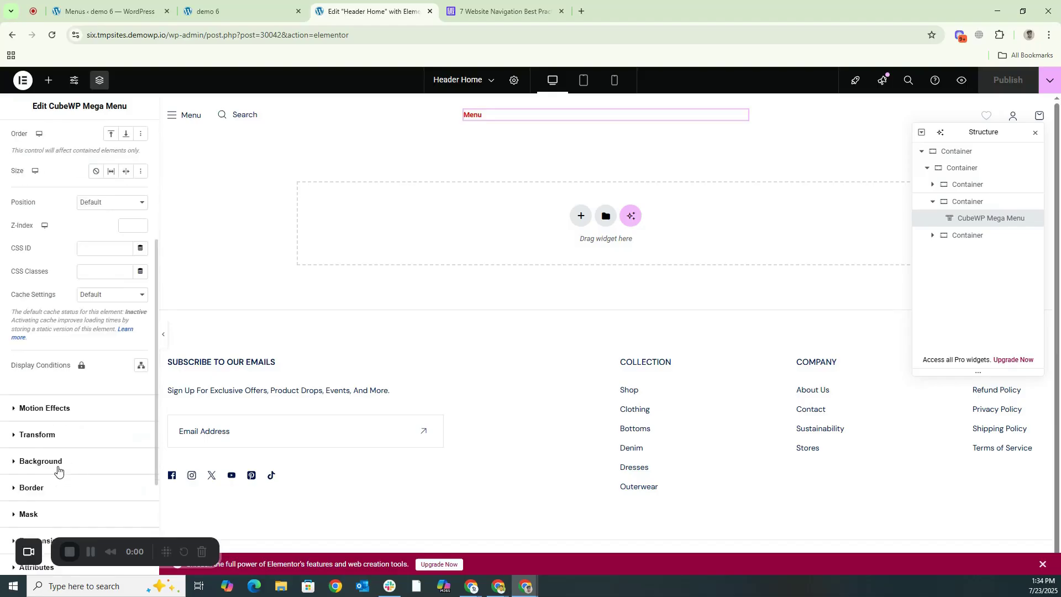
{"action": "left_click", "coordinate": [253, 12]}
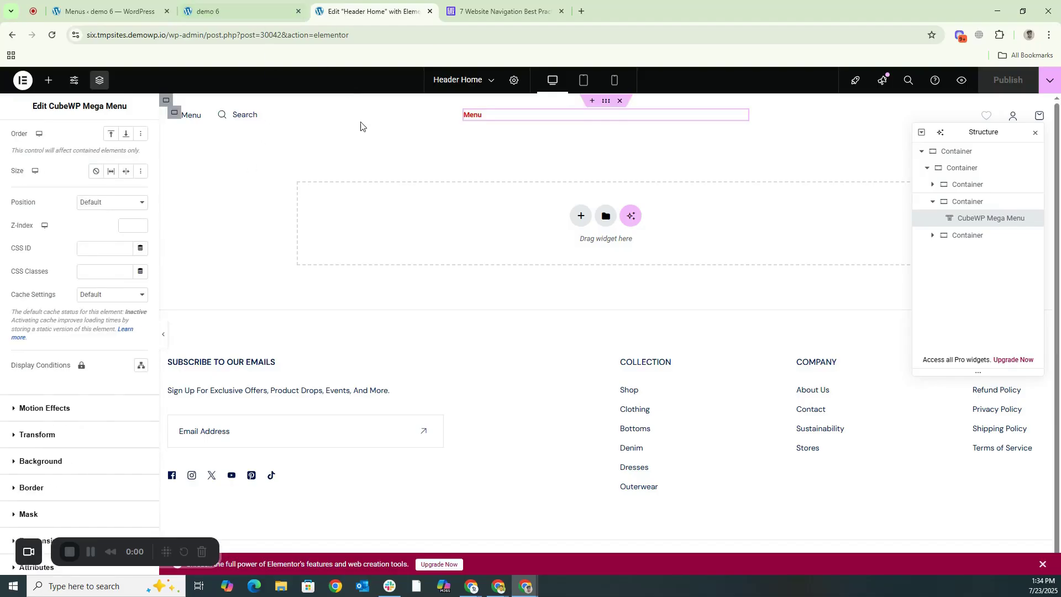